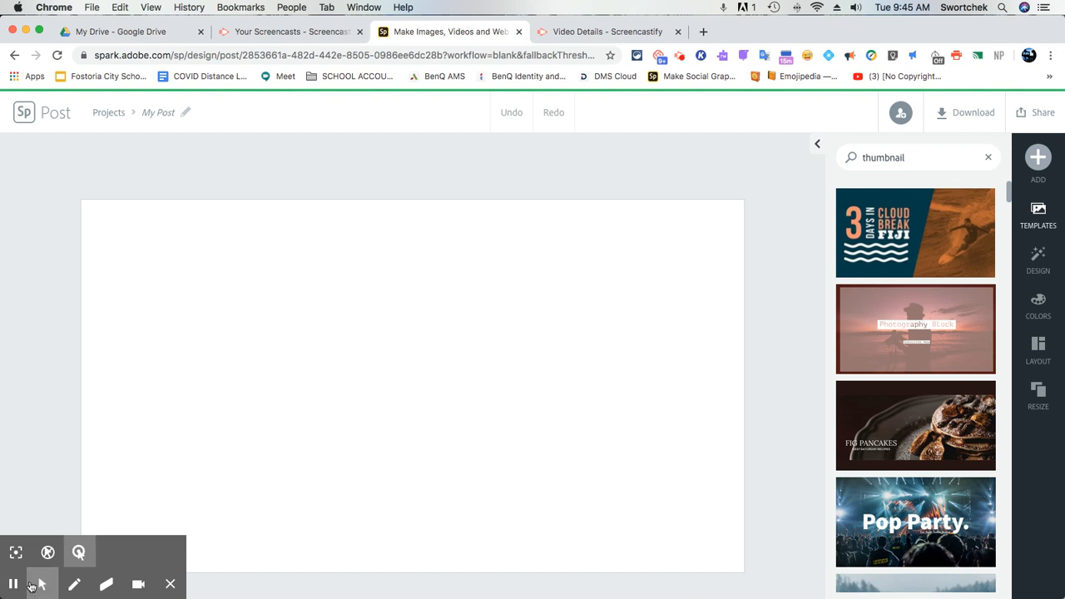
Step: Search the free photos for "google" to find a picture to add to the blank post
{"action": "left_click", "coordinate": [1050, 161]}
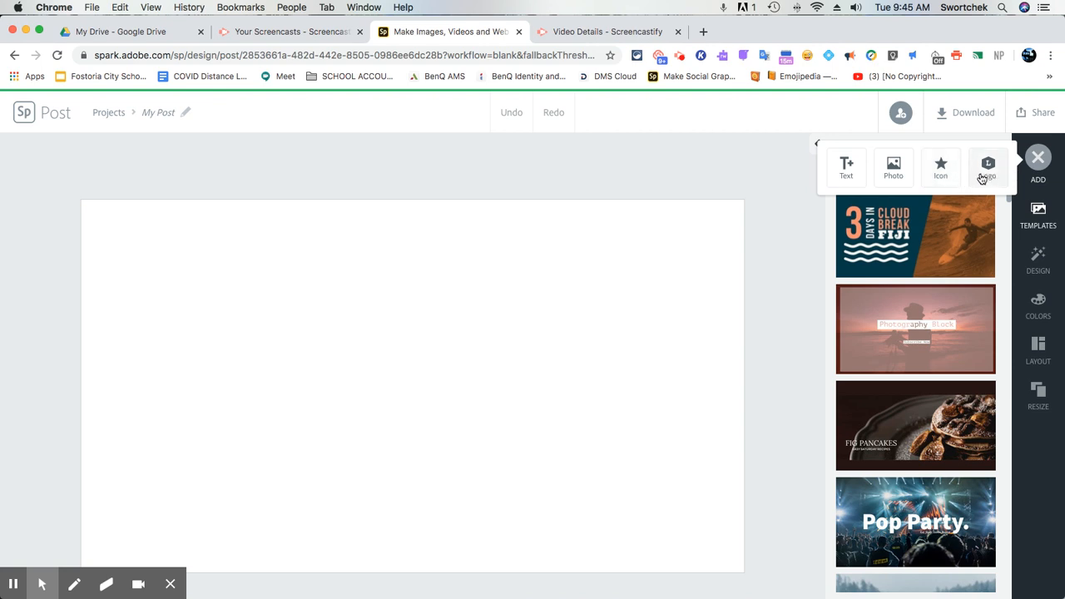
{"action": "left_click", "coordinate": [888, 178]}
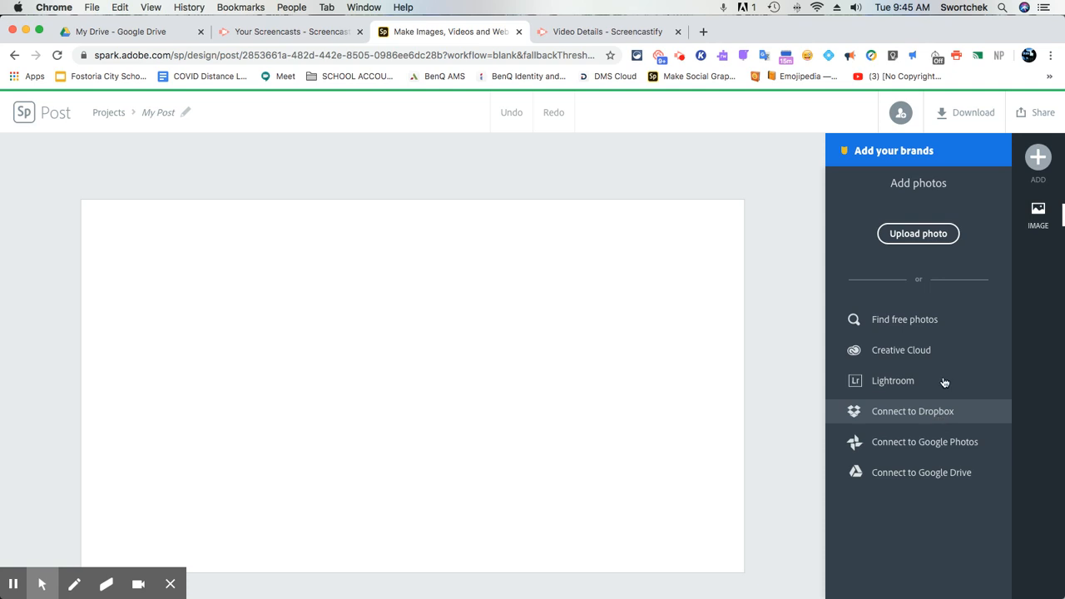
{"action": "left_click", "coordinate": [927, 325]}
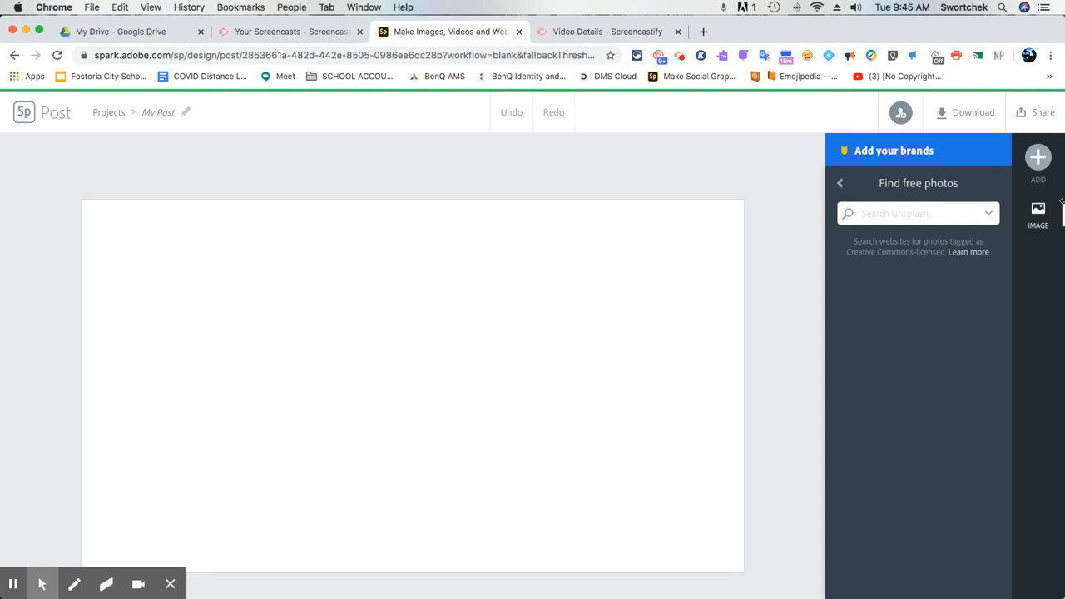
{"action": "type", "text": "google"}
{"action": "key", "text": "Return"}
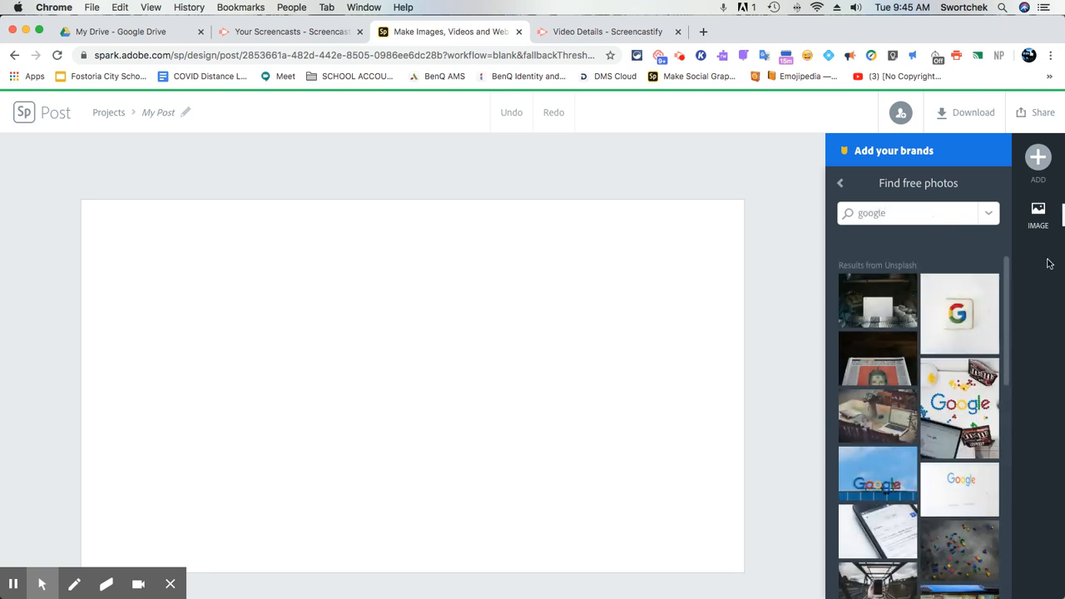
Step: Pin the photo of the Google G cookie to the background and enlarge it slightly
{"action": "left_click", "coordinate": [971, 328]}
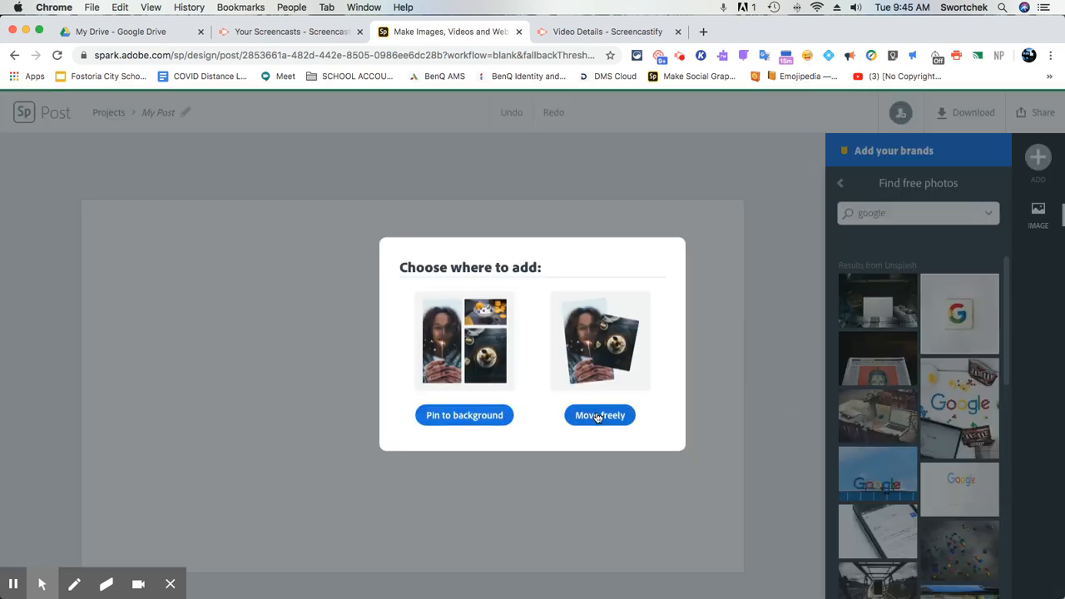
{"action": "left_click", "coordinate": [464, 415]}
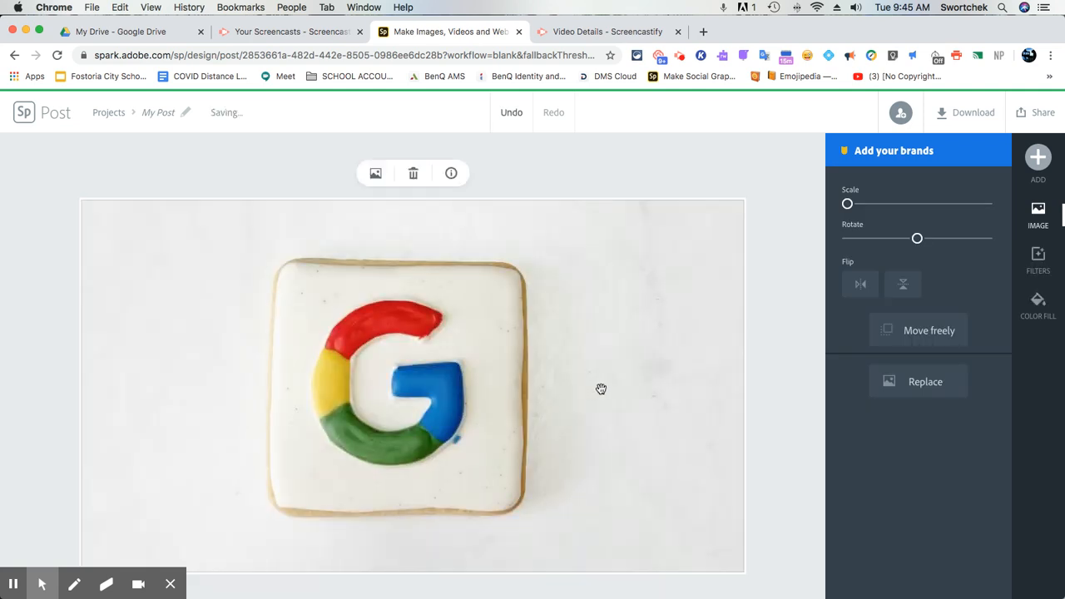
{"action": "mouse_move", "coordinate": [850, 204]}
{"action": "left_mouse_down"}
{"action": "mouse_move", "coordinate": [922, 203]}
{"action": "mouse_move", "coordinate": [847, 204]}
{"action": "left_mouse_up"}
{"action": "mouse_move", "coordinate": [917, 238]}
{"action": "left_mouse_down"}
{"action": "mouse_move", "coordinate": [953, 242]}
{"action": "mouse_move", "coordinate": [918, 252]}
{"action": "left_mouse_up"}
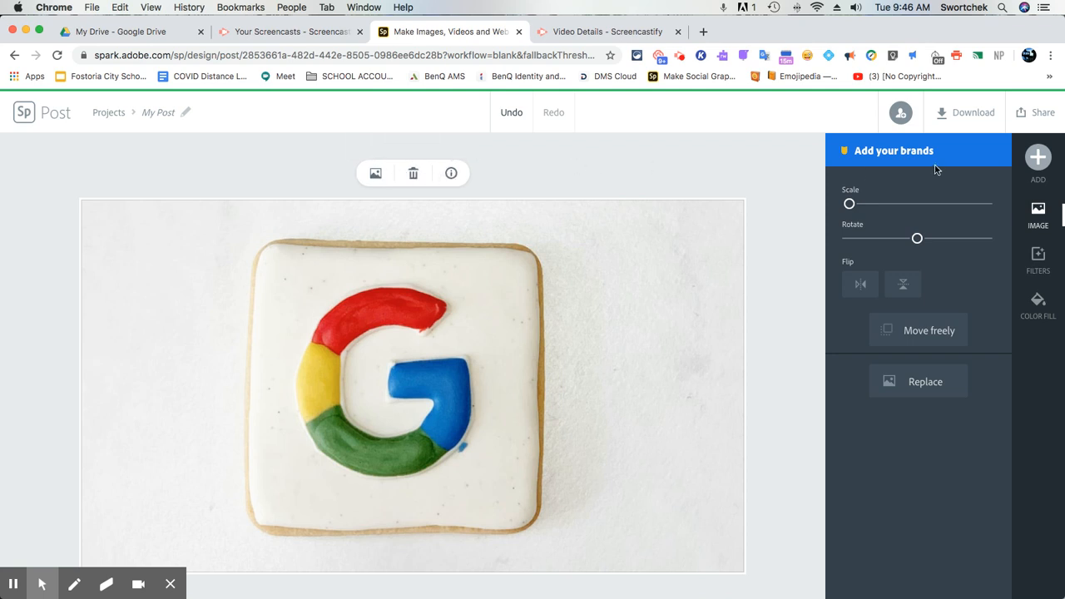
Step: Add a text from scratch reading "Google Forms" to the post
{"action": "left_click", "coordinate": [1038, 157]}
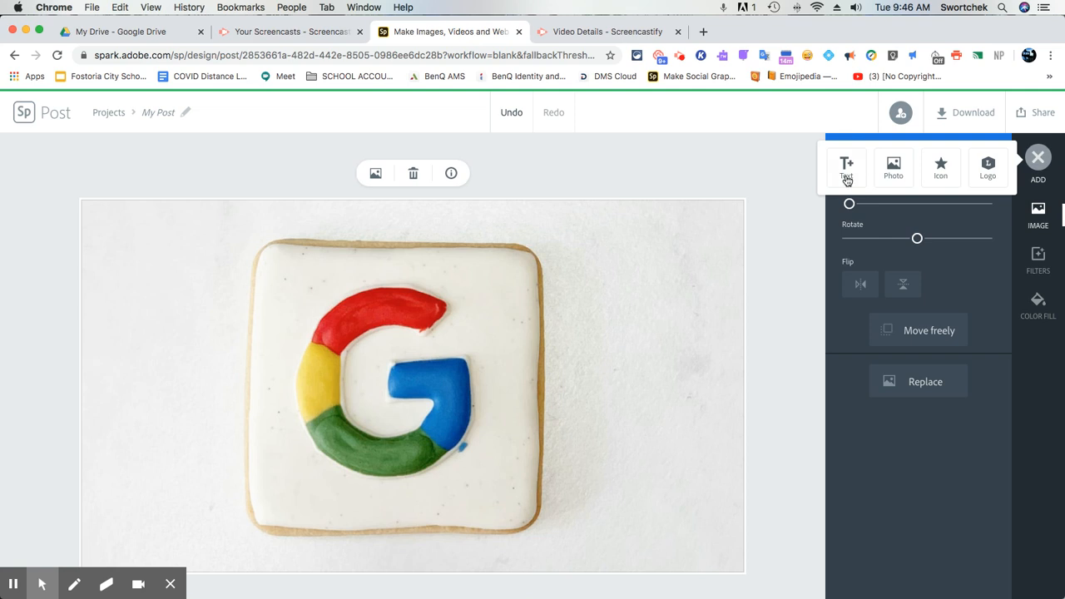
{"action": "left_click", "coordinate": [847, 178]}
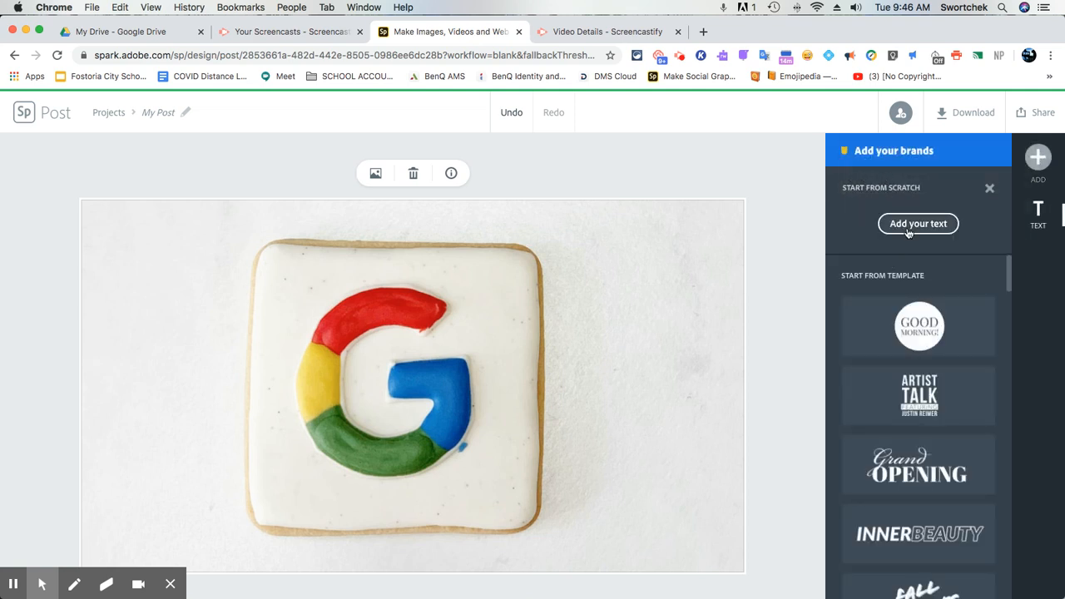
{"action": "scroll", "coordinate": [896, 380], "scroll_direction": "down", "scroll_amount": 15}
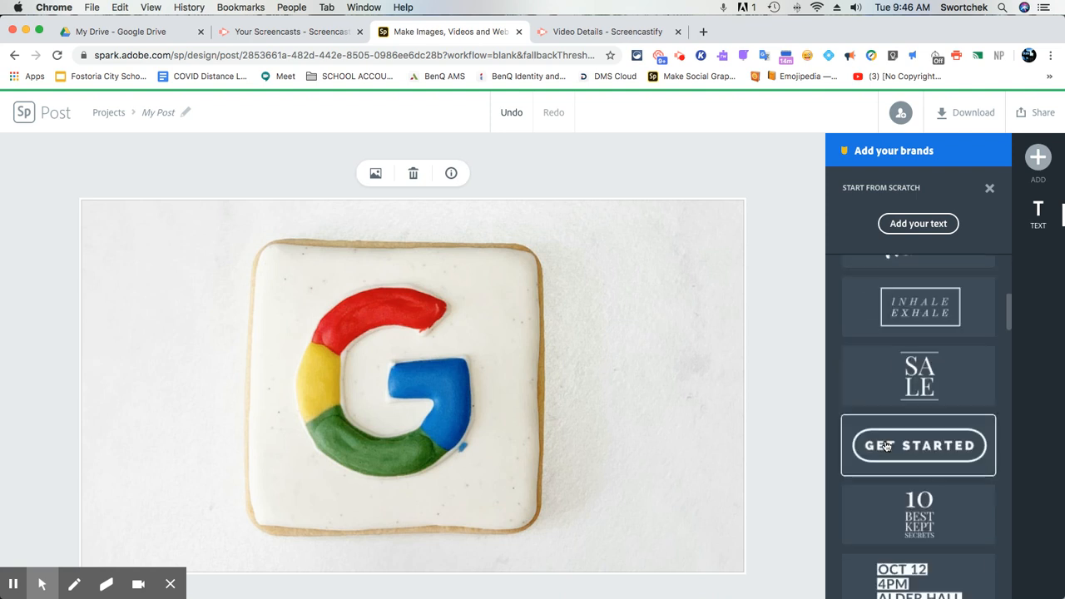
{"action": "scroll", "coordinate": [886, 447], "scroll_direction": "down", "scroll_amount": 10}
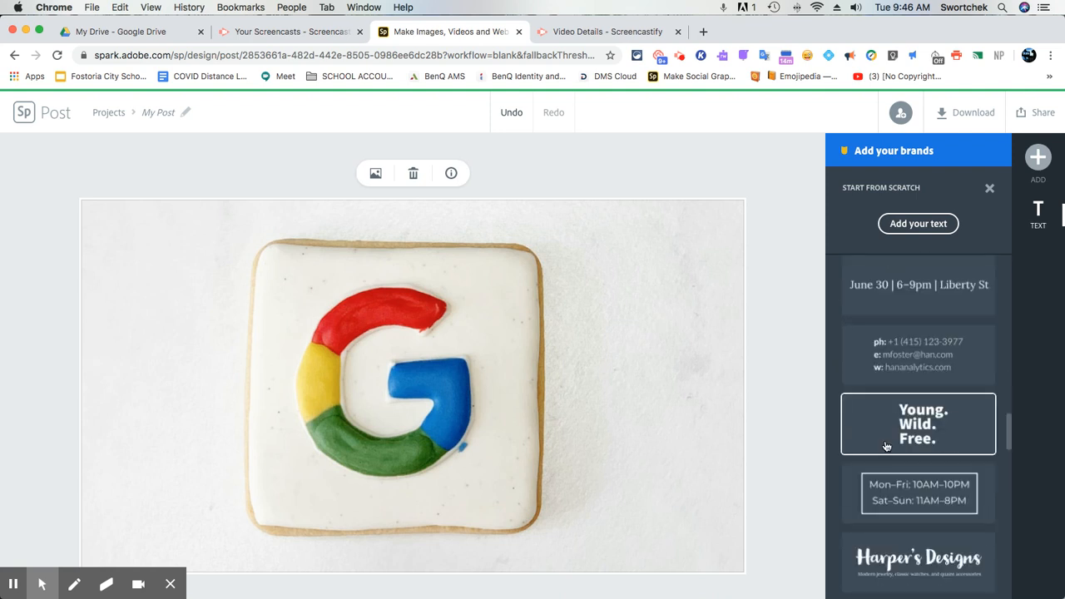
{"action": "scroll", "coordinate": [886, 447], "scroll_direction": "up", "scroll_amount": 5}
{"action": "scroll", "coordinate": [886, 447], "scroll_direction": "up", "scroll_amount": 5}
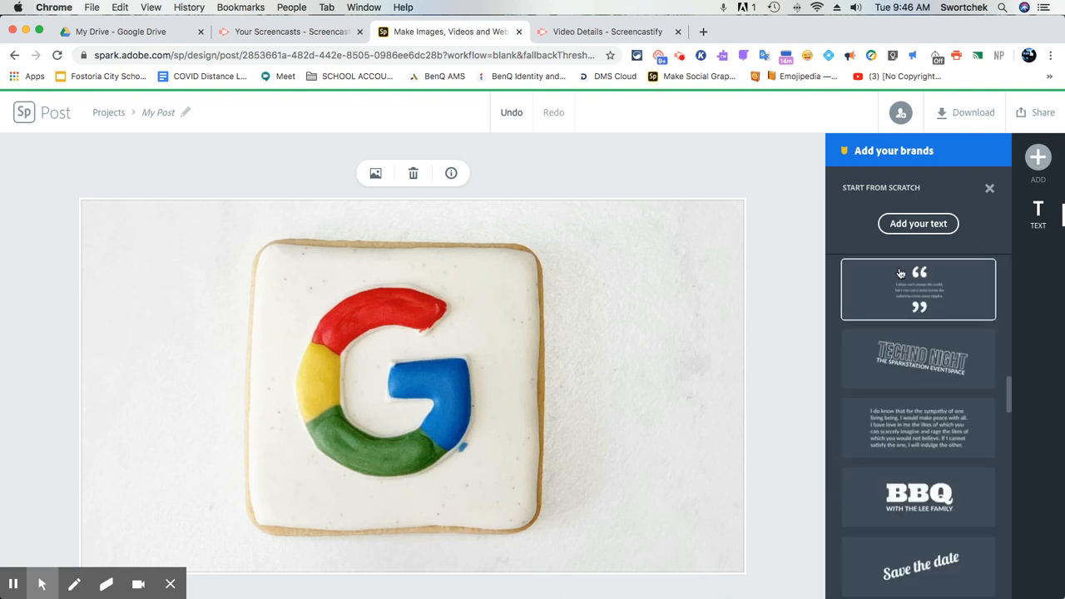
{"action": "left_click", "coordinate": [911, 223]}
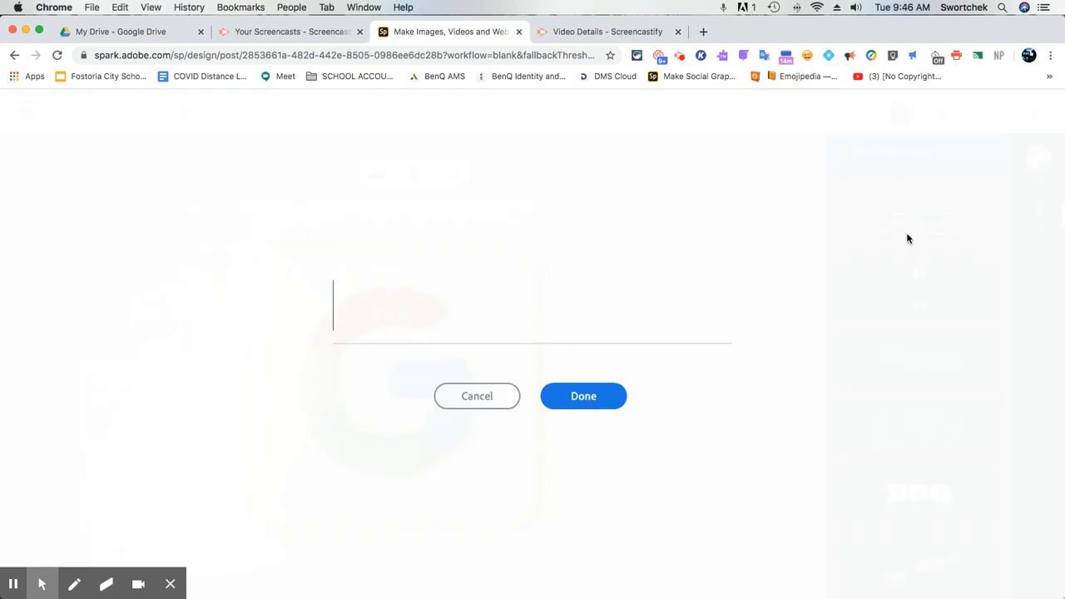
{"action": "type", "text": "Gologle Forms"}
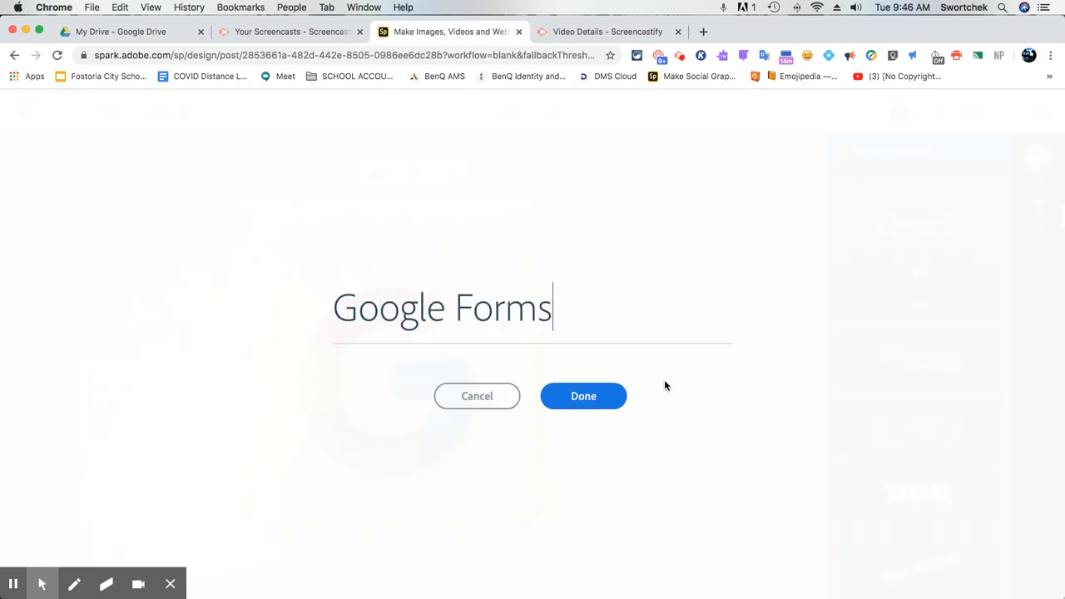
{"action": "left_click", "coordinate": [587, 400]}
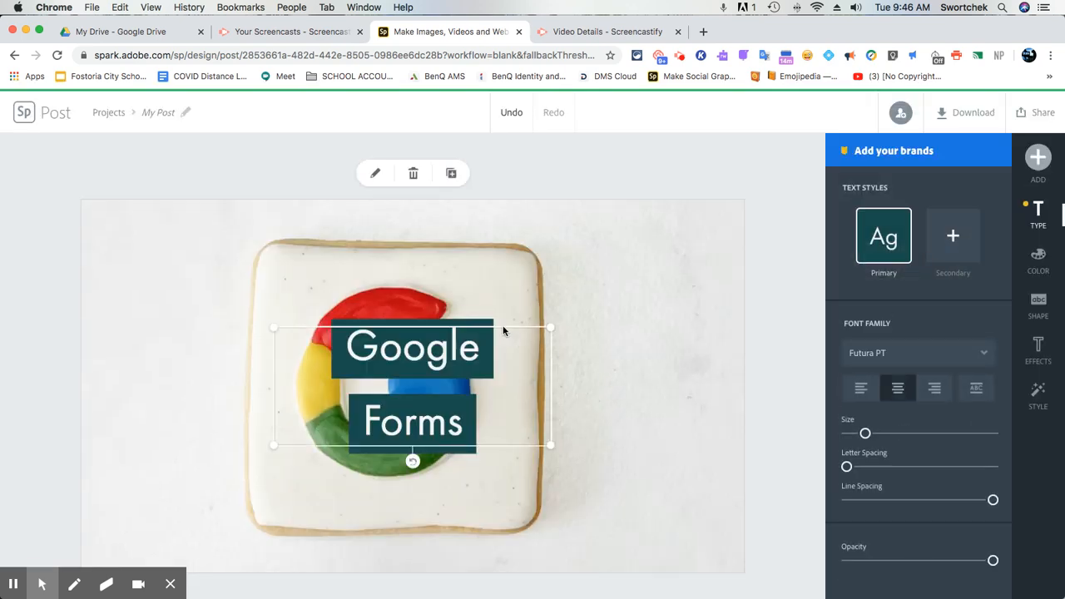
Step: Move the Google Forms text over the cookie's upper right edge and set its font to Harman Sans
{"action": "left_click_drag", "start_coordinate": [503, 330], "coordinate": [670, 282]}
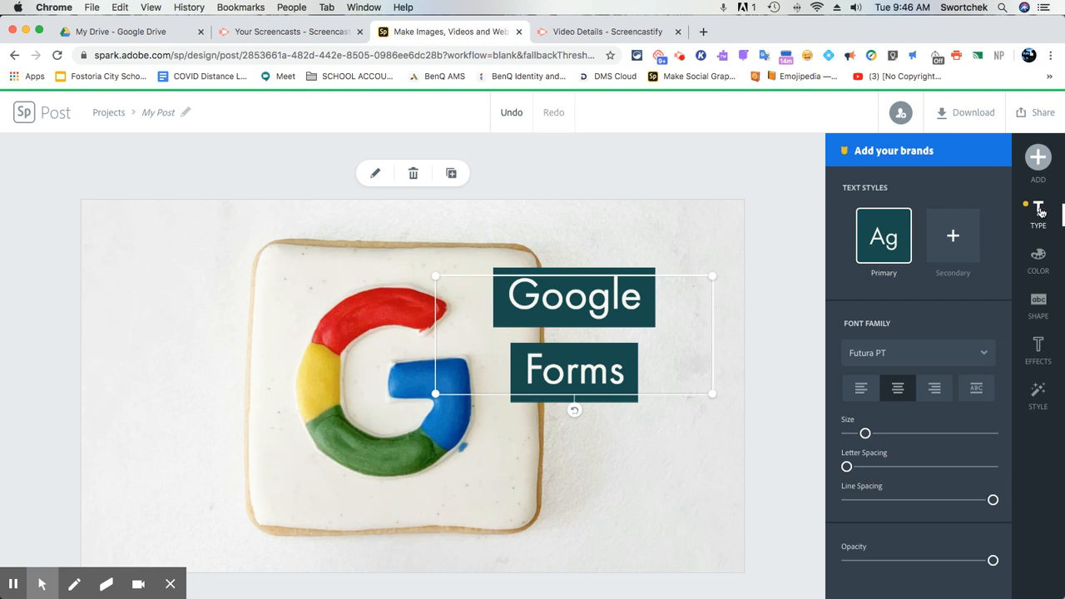
{"action": "left_click", "coordinate": [1039, 211]}
{"action": "left_click", "coordinate": [890, 366]}
{"action": "left_click", "coordinate": [894, 407]}
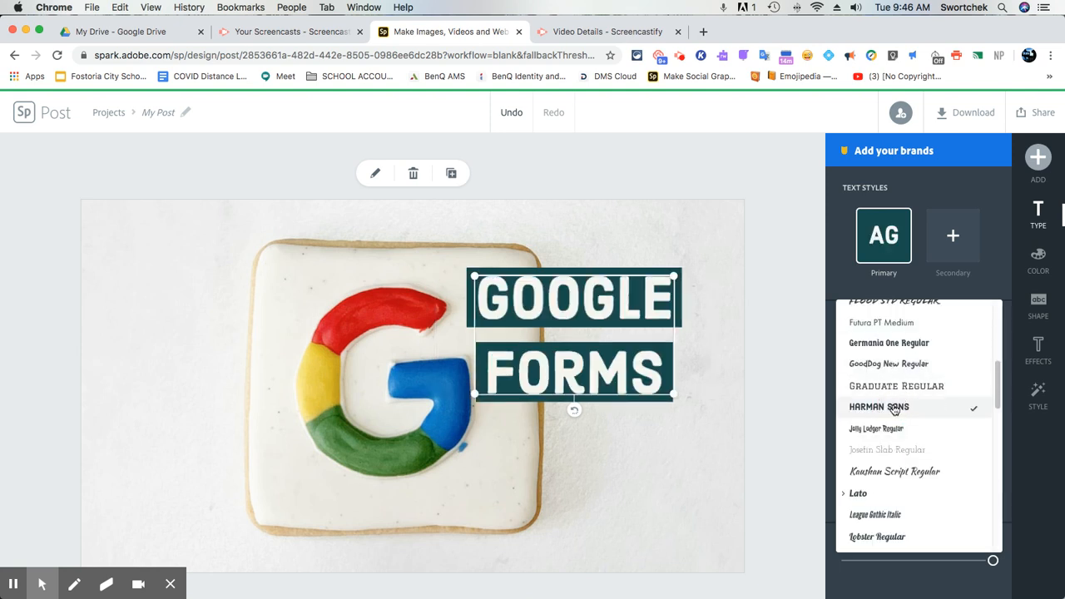
{"action": "left_click", "coordinate": [799, 399]}
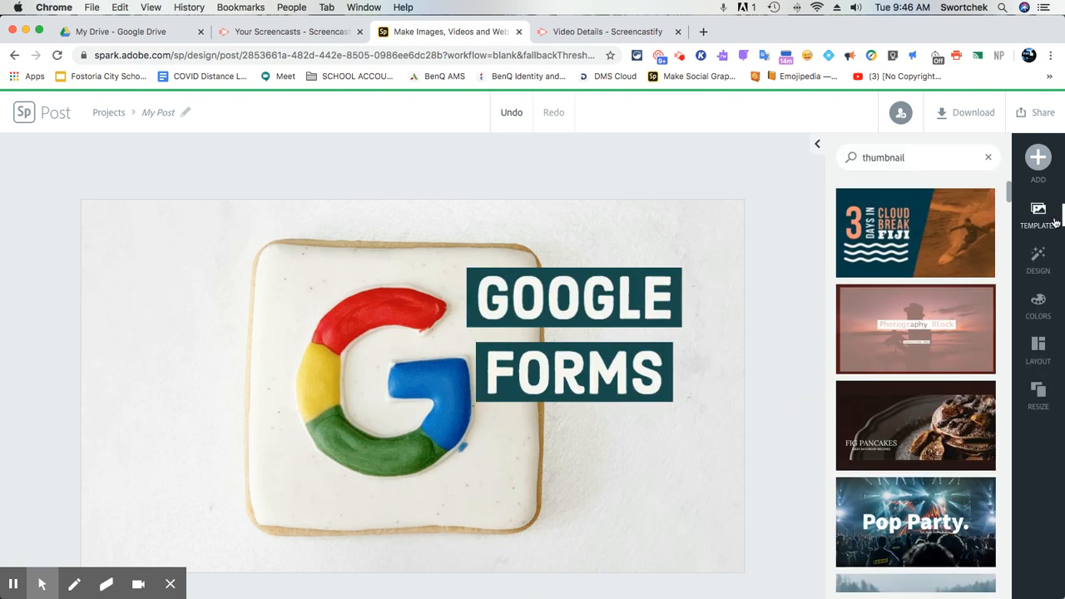
Step: Reduce the size of the Google Forms text to roughly half, keeping full opacity
{"action": "left_click", "coordinate": [620, 298]}
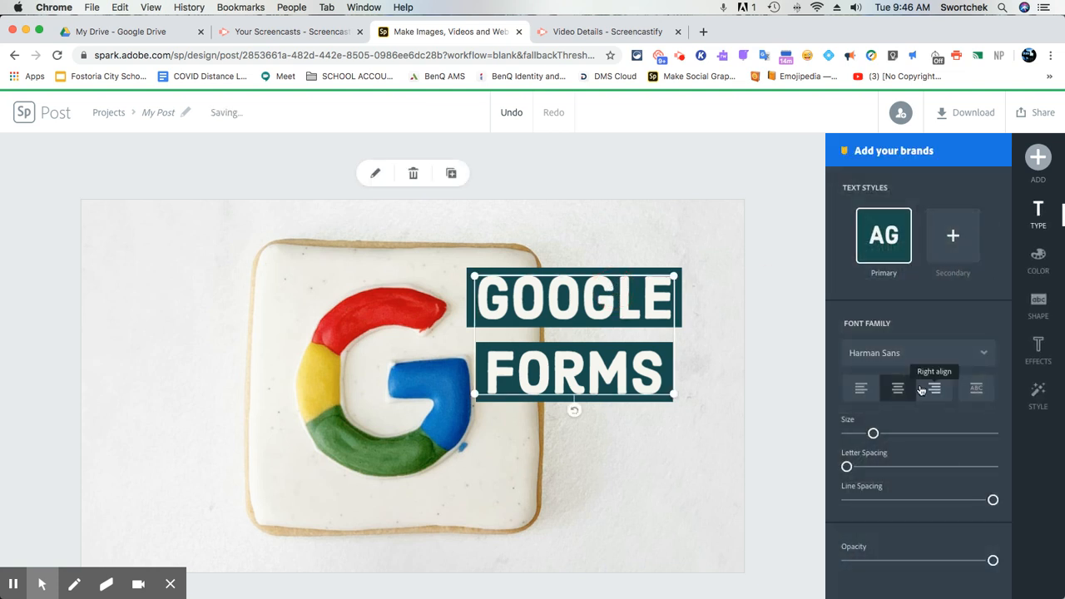
{"action": "left_click_drag", "start_coordinate": [873, 434], "coordinate": [848, 467]}
{"action": "mouse_move", "coordinate": [993, 563]}
{"action": "left_mouse_down"}
{"action": "mouse_move", "coordinate": [894, 561]}
{"action": "mouse_move", "coordinate": [996, 561]}
{"action": "left_mouse_up"}
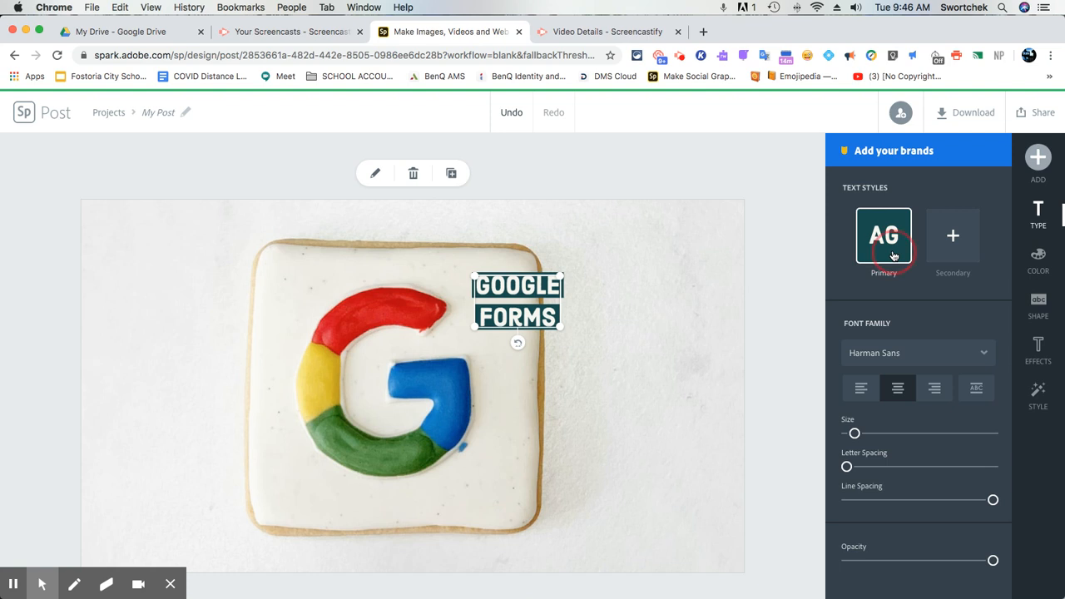
Step: Add a secondary style for the word GOOGLE and recolor the primary style of FORMS to red on black
{"action": "left_click", "coordinate": [950, 245]}
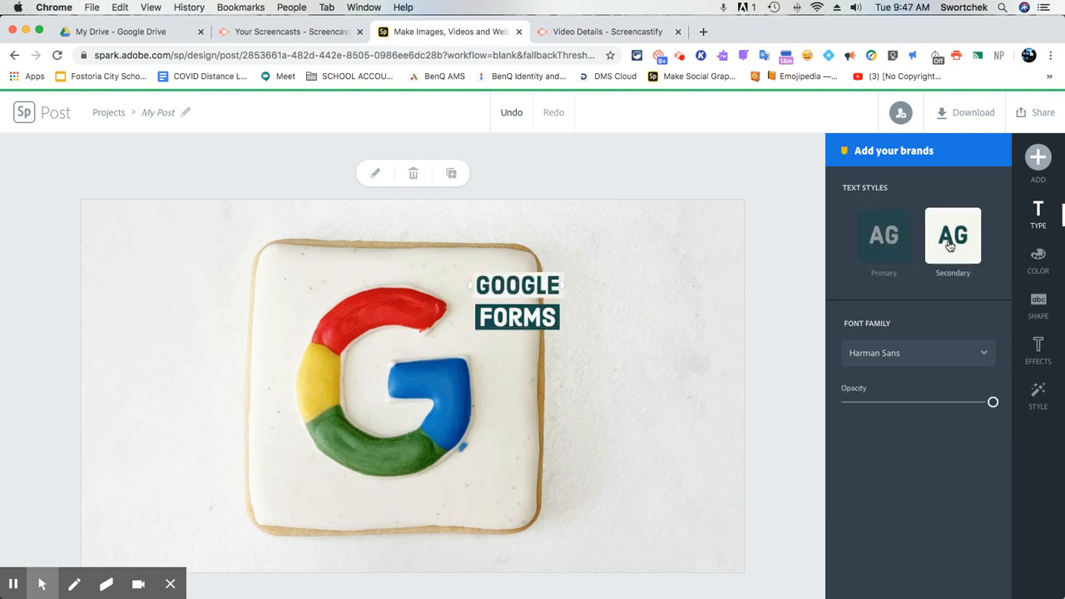
{"action": "left_click", "coordinate": [904, 250]}
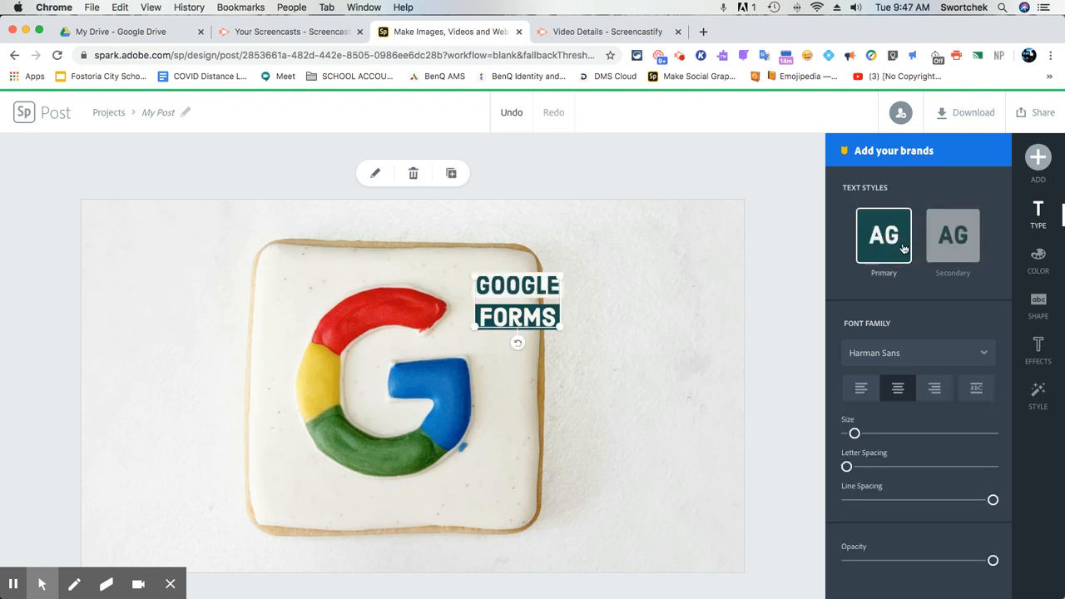
{"action": "left_click", "coordinate": [1038, 265]}
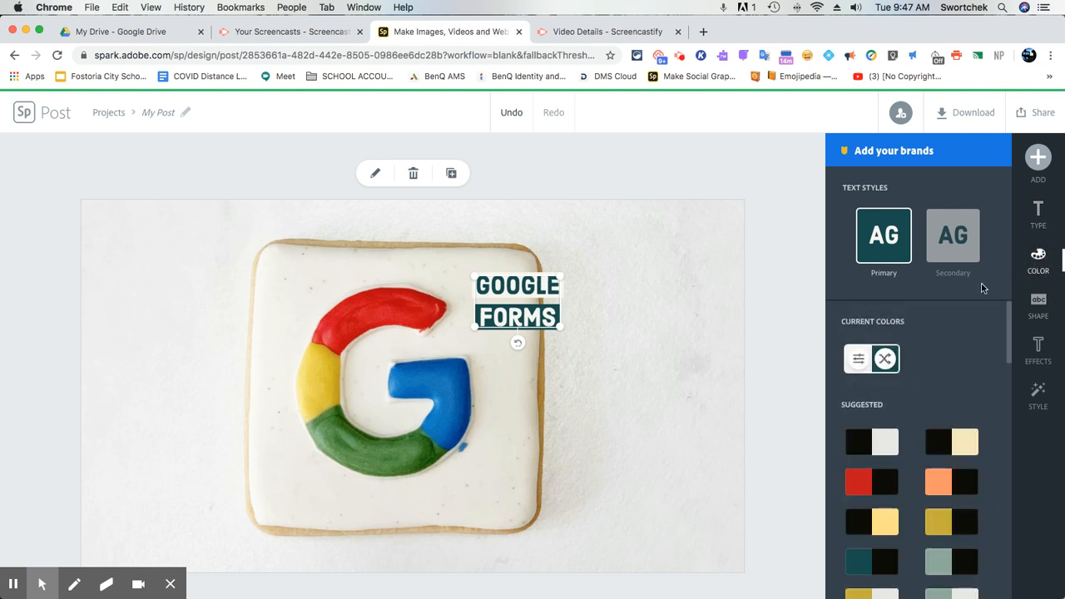
{"action": "left_click", "coordinate": [869, 476]}
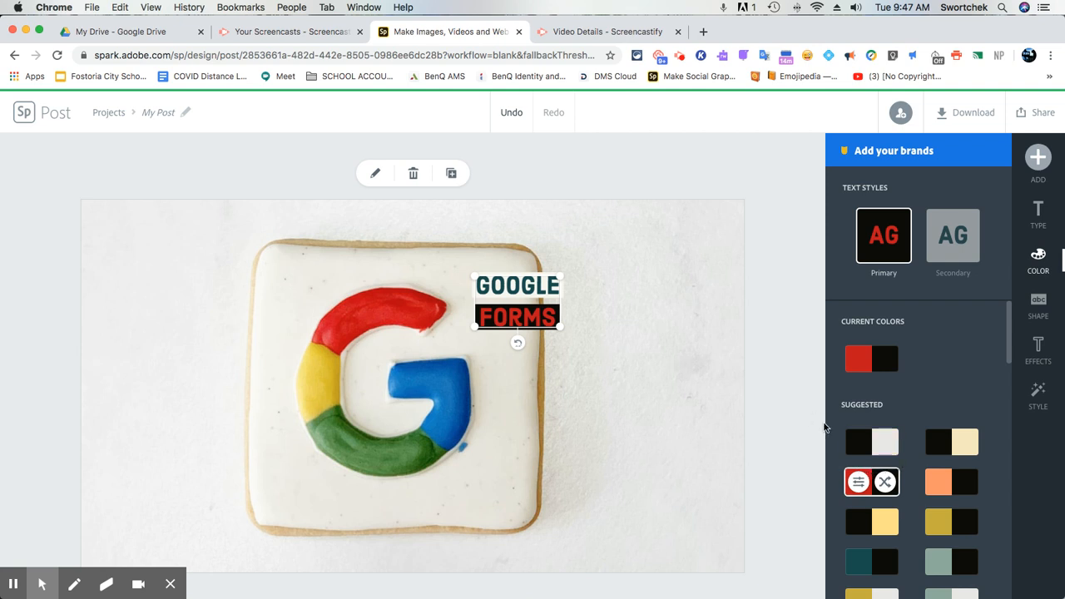
Step: Try a hexagon backing shape behind the text, and then remove the backing shape
{"action": "left_click", "coordinate": [1045, 306]}
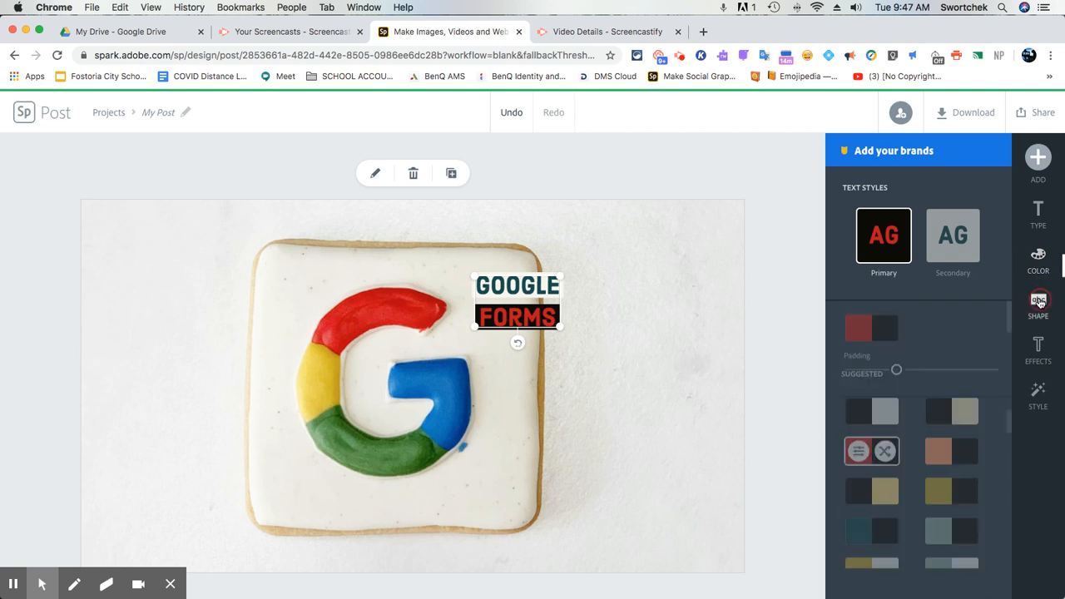
{"action": "left_click", "coordinate": [968, 435]}
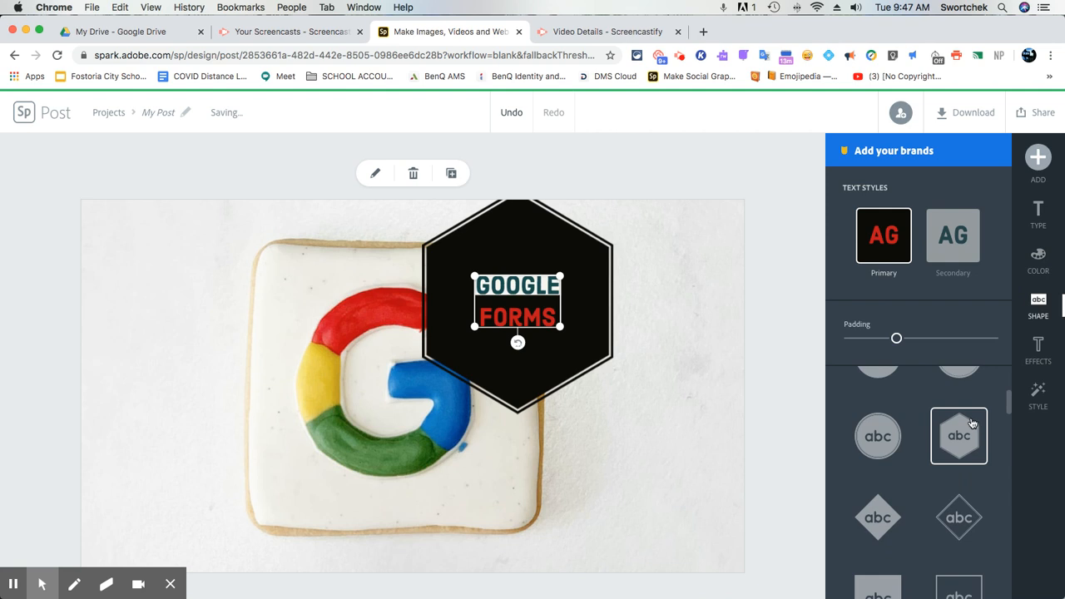
{"action": "scroll", "coordinate": [906, 471], "scroll_direction": "down", "scroll_amount": 10}
{"action": "scroll", "coordinate": [885, 429], "scroll_direction": "up", "scroll_amount": 10}
{"action": "left_click", "coordinate": [883, 426]}
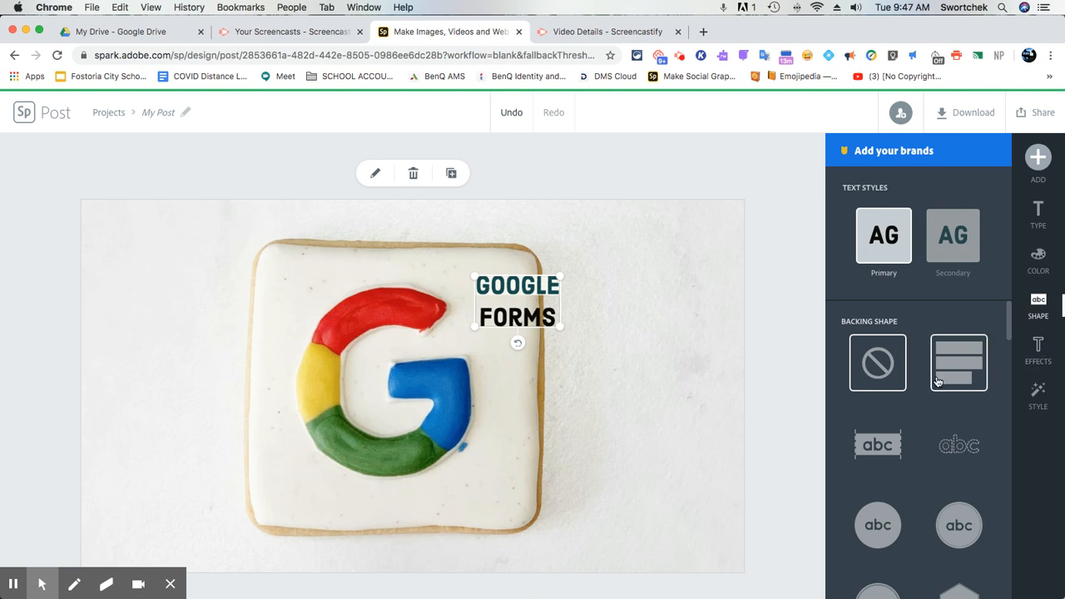
Step: Apply the Cutout effect to the text and try a suggested style from the style wheel
{"action": "left_click", "coordinate": [1040, 348]}
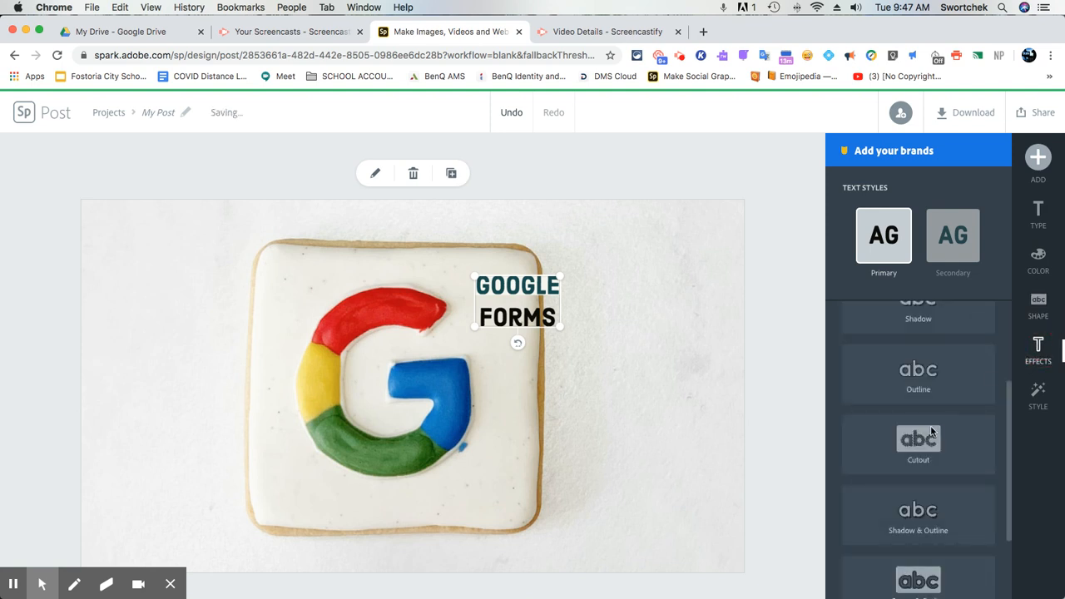
{"action": "left_click", "coordinate": [929, 442]}
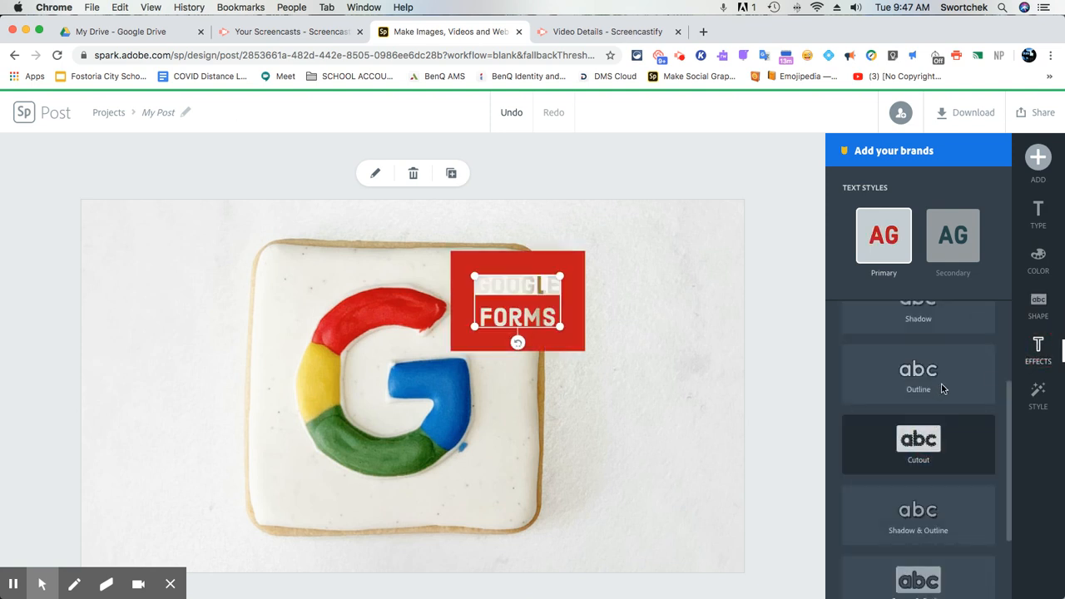
{"action": "left_click", "coordinate": [1040, 394]}
{"action": "mouse_move", "coordinate": [919, 363]}
{"action": "left_mouse_down"}
{"action": "mouse_move", "coordinate": [958, 394]}
{"action": "mouse_move", "coordinate": [936, 442]}
{"action": "mouse_move", "coordinate": [896, 442]}
{"action": "mouse_move", "coordinate": [932, 441]}
{"action": "mouse_move", "coordinate": [892, 417]}
{"action": "mouse_move", "coordinate": [889, 390]}
{"action": "mouse_move", "coordinate": [882, 428]}
{"action": "mouse_move", "coordinate": [927, 436]}
{"action": "mouse_move", "coordinate": [950, 385]}
{"action": "left_mouse_up"}
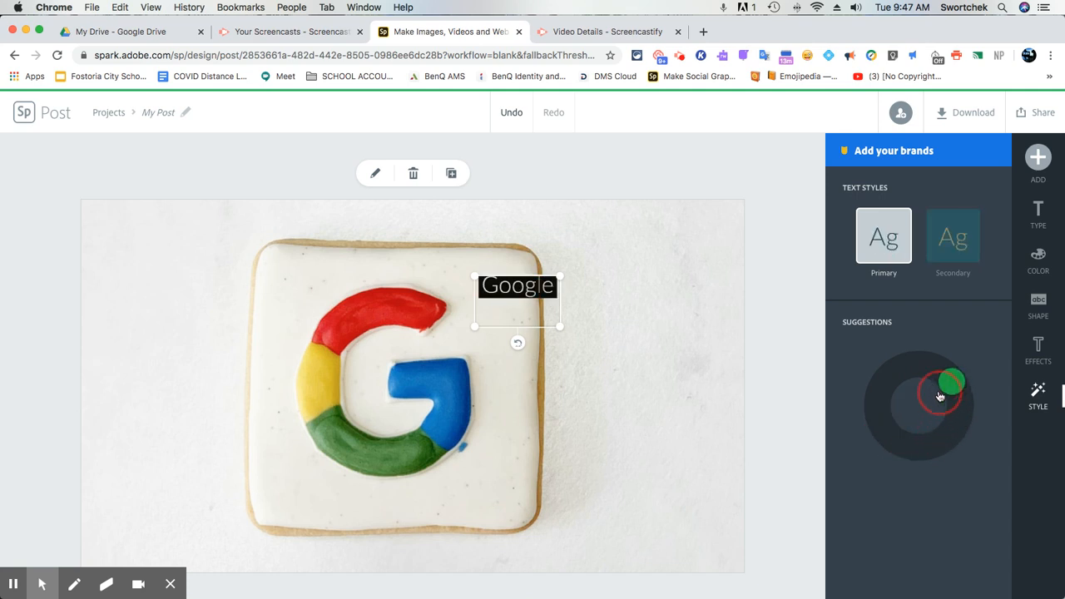
Step: Delete the styled text and add a new text from scratch reading "Google Forms"
{"action": "left_click", "coordinate": [413, 174]}
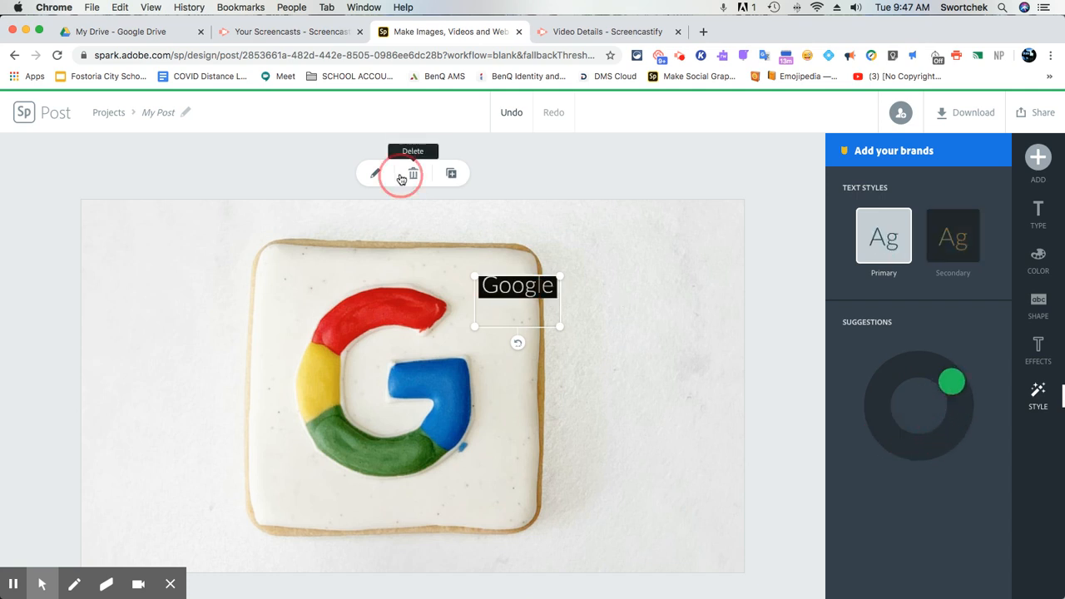
{"action": "left_click", "coordinate": [1049, 164]}
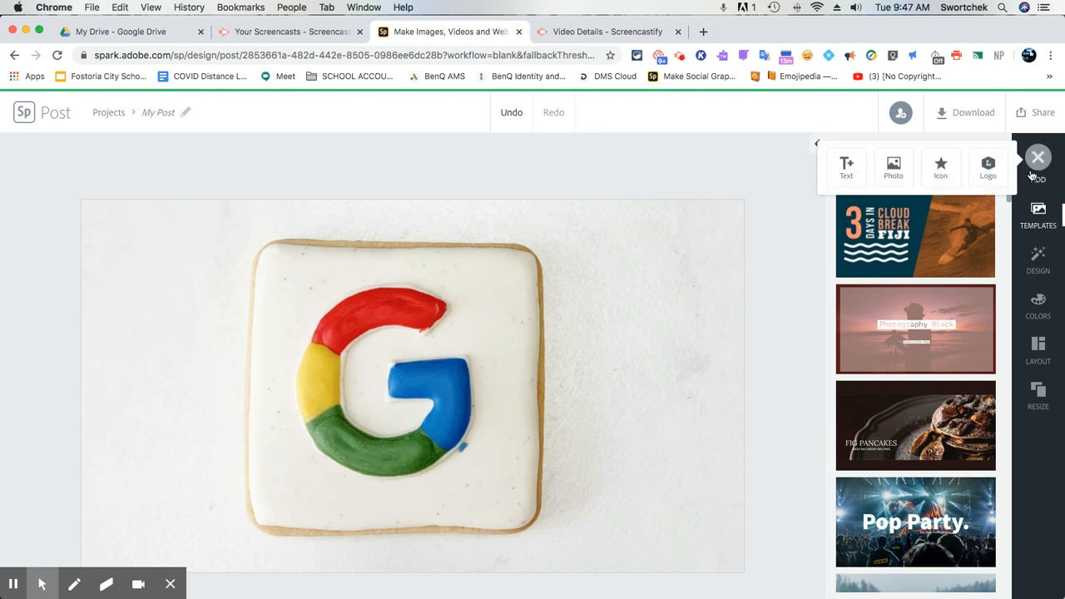
{"action": "left_click", "coordinate": [846, 164]}
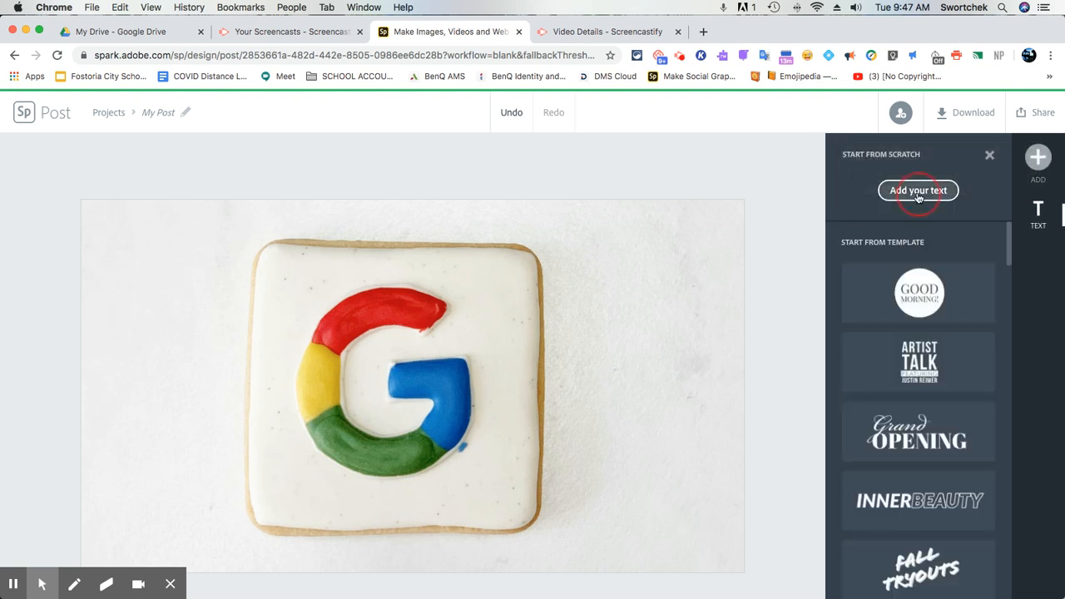
{"action": "left_click", "coordinate": [919, 197]}
{"action": "type", "text": "Google Forms"}
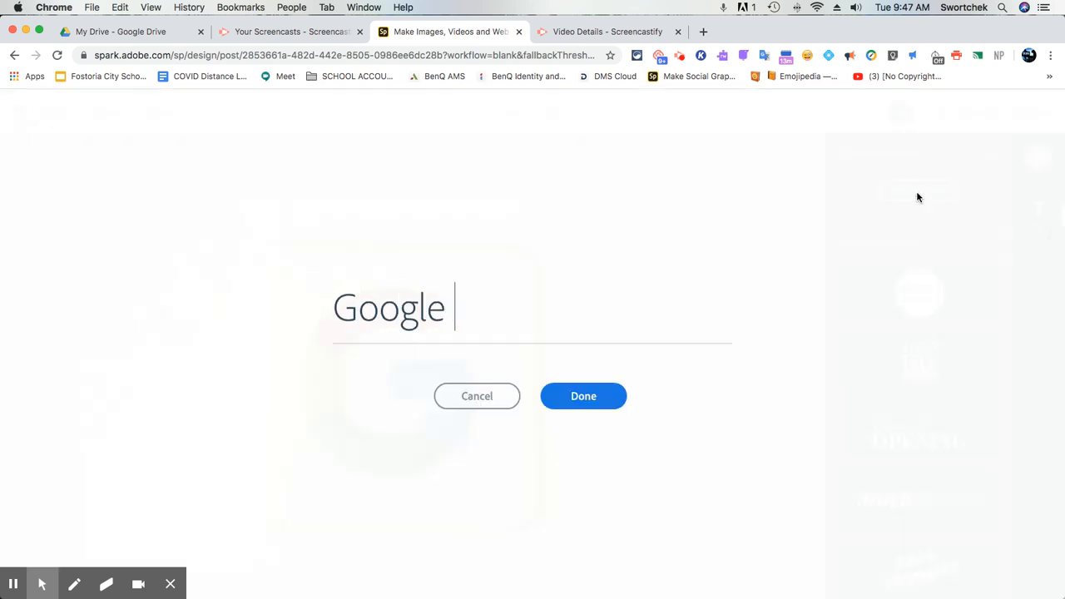
{"action": "left_click", "coordinate": [610, 396]}
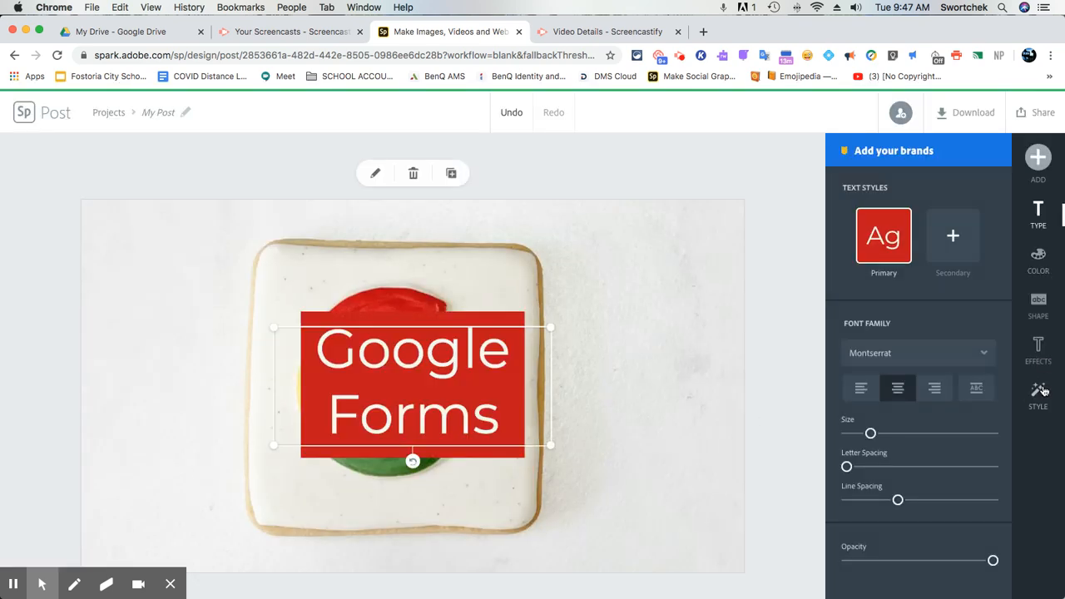
Step: Apply a suggested style from the style wheel to the Google Forms text and move it to the right of the cookie's G
{"action": "left_click", "coordinate": [1040, 391]}
{"action": "mouse_move", "coordinate": [922, 366]}
{"action": "left_mouse_down"}
{"action": "mouse_move", "coordinate": [947, 396]}
{"action": "mouse_move", "coordinate": [948, 426]}
{"action": "mouse_move", "coordinate": [936, 442]}
{"action": "mouse_move", "coordinate": [899, 435]}
{"action": "mouse_move", "coordinate": [902, 406]}
{"action": "left_mouse_up"}
{"action": "left_click_drag", "start_coordinate": [483, 367], "coordinate": [692, 356]}
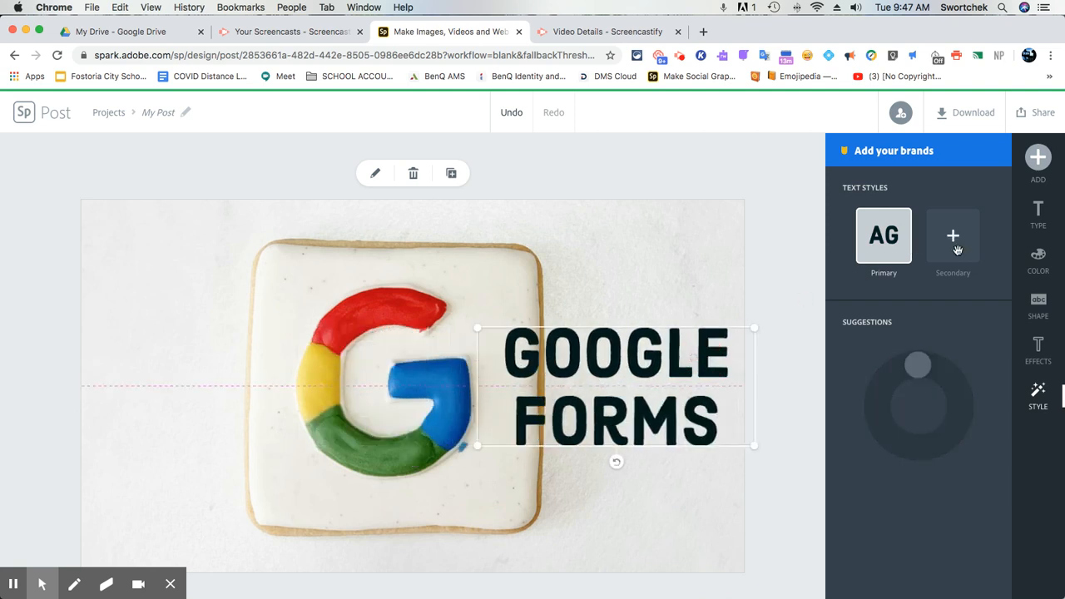
Step: Recolor the text to the custom purple #6535EB
{"action": "left_click", "coordinate": [1037, 259]}
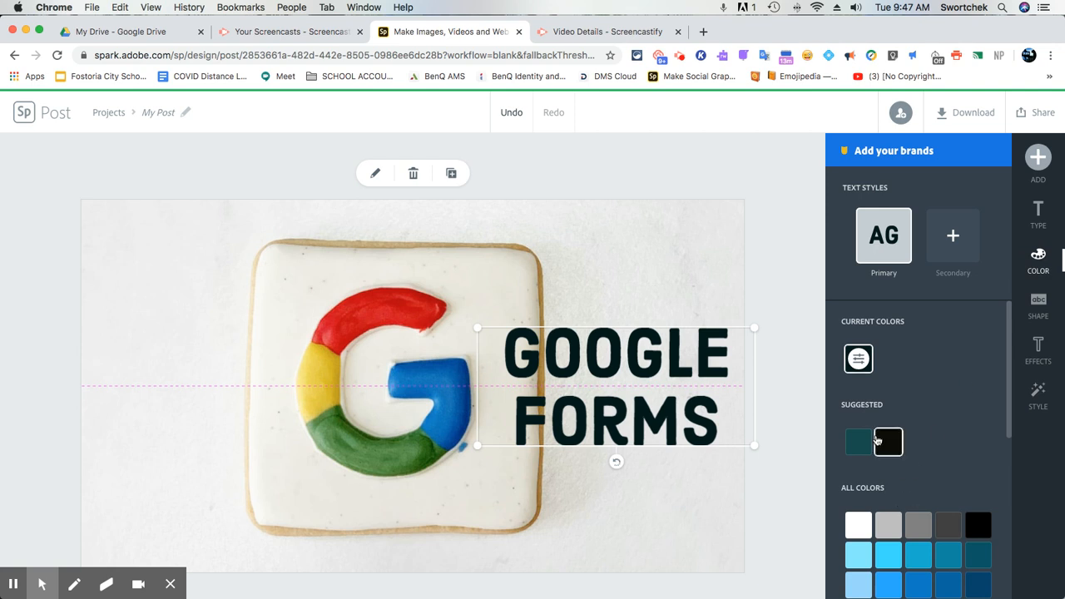
{"action": "left_click", "coordinate": [859, 359]}
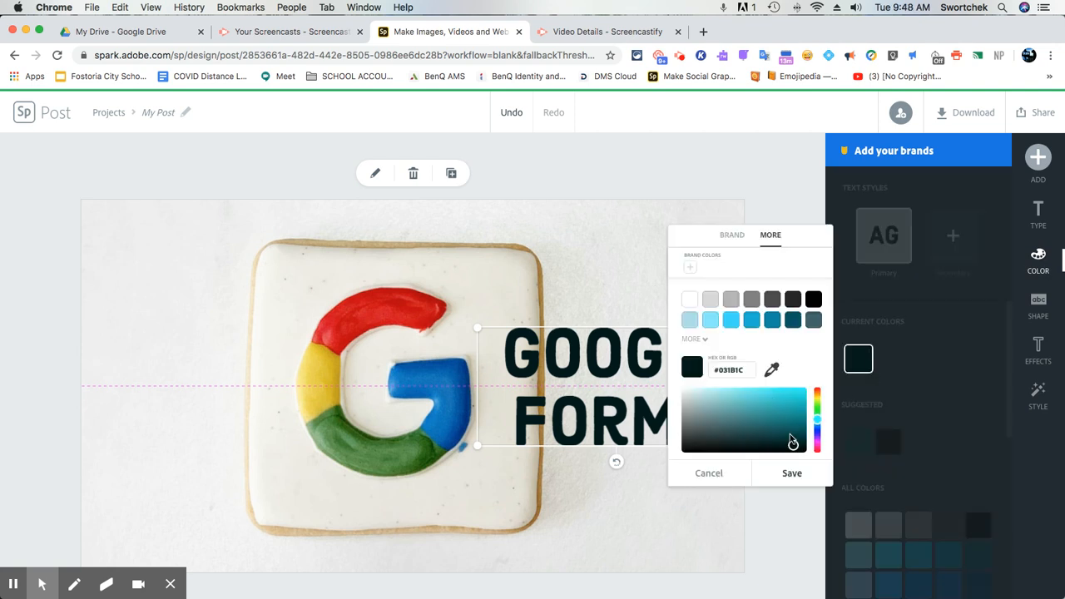
{"action": "left_click", "coordinate": [818, 436]}
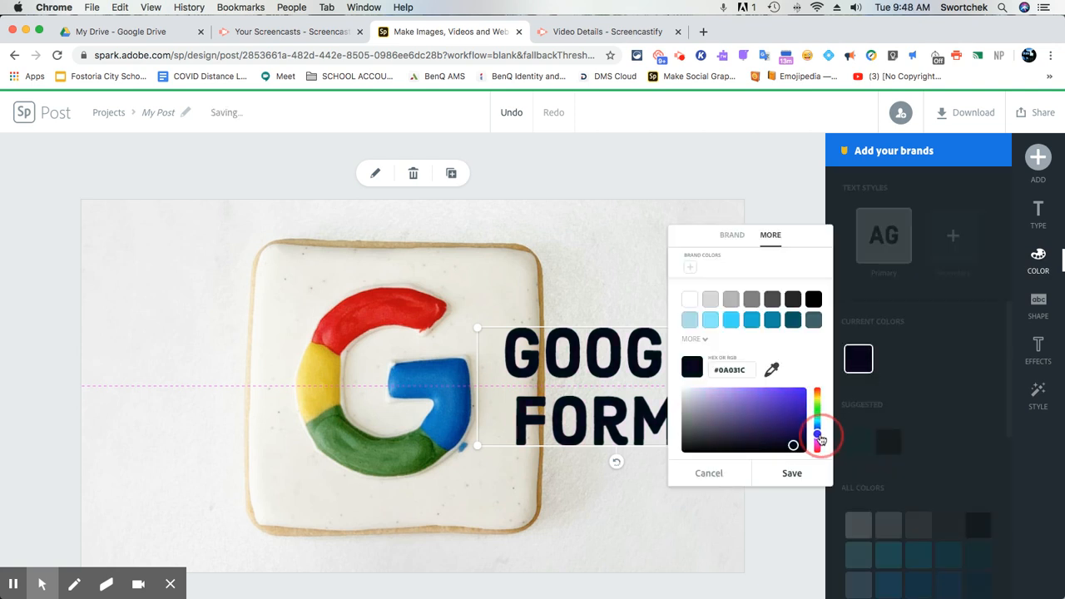
{"action": "left_click_drag", "start_coordinate": [796, 444], "coordinate": [778, 396]}
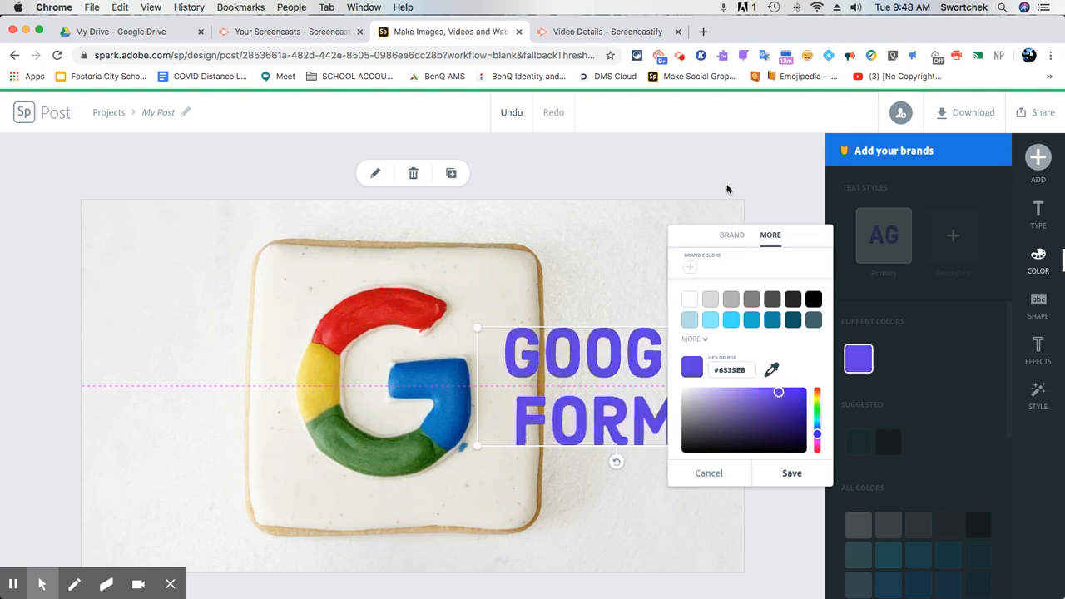
{"action": "left_click", "coordinate": [733, 198]}
Step: Remove the word Google from the title so the text reads only "Forms"
{"action": "double_click", "coordinate": [713, 333]}
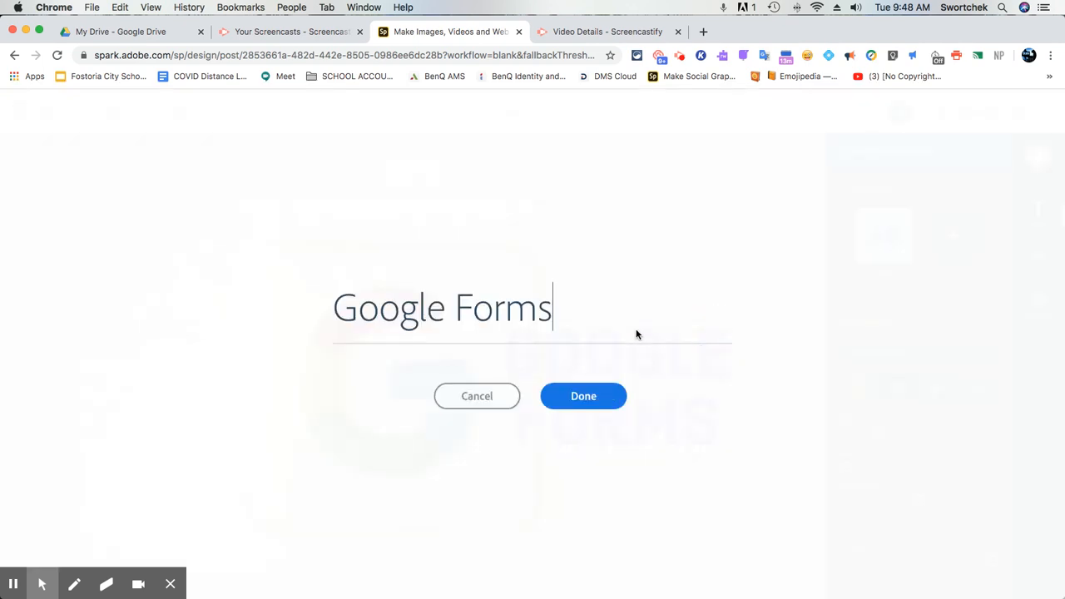
{"action": "left_click_drag", "start_coordinate": [457, 307], "coordinate": [321, 321]}
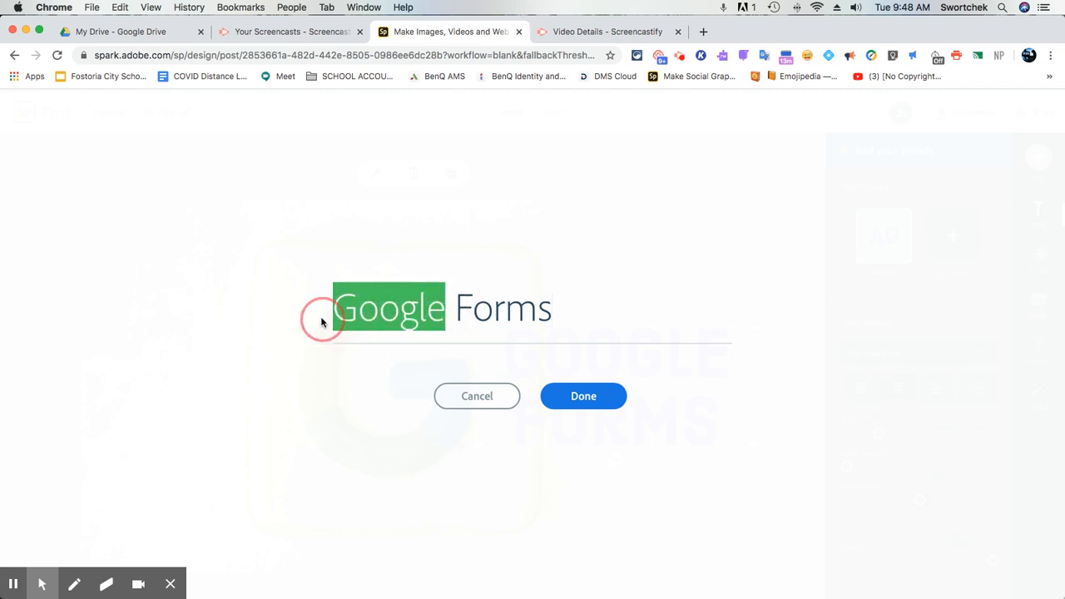
{"action": "key", "text": "BackSpace"}
{"action": "key", "text": "BackSpace"}
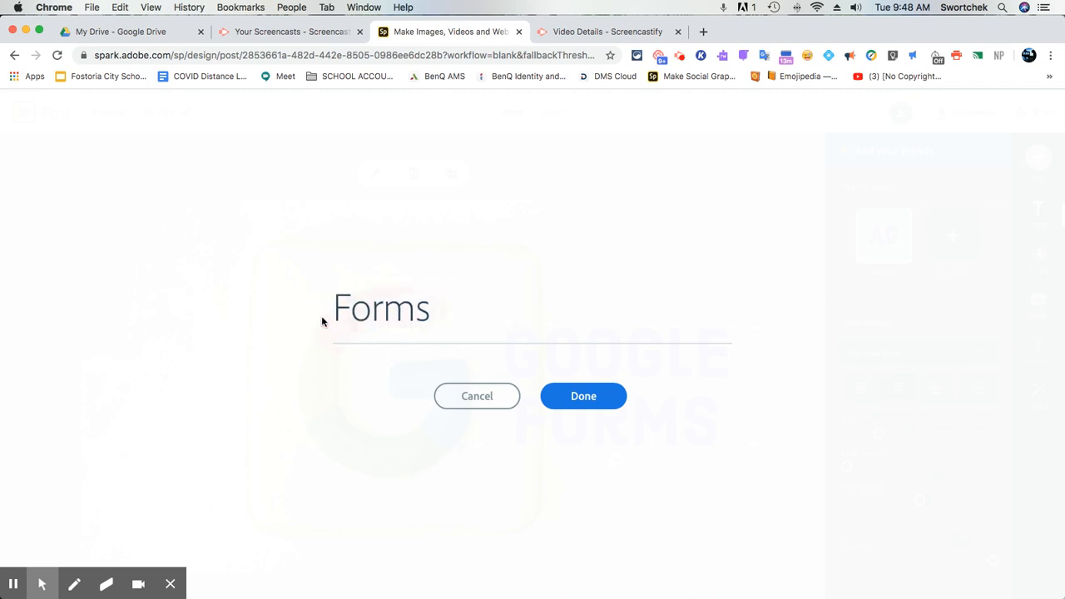
{"action": "left_click", "coordinate": [571, 397]}
Step: Reduce the FORMS text size slightly and position it in the empty area to the right of the cookie
{"action": "left_click_drag", "start_coordinate": [602, 382], "coordinate": [601, 366]}
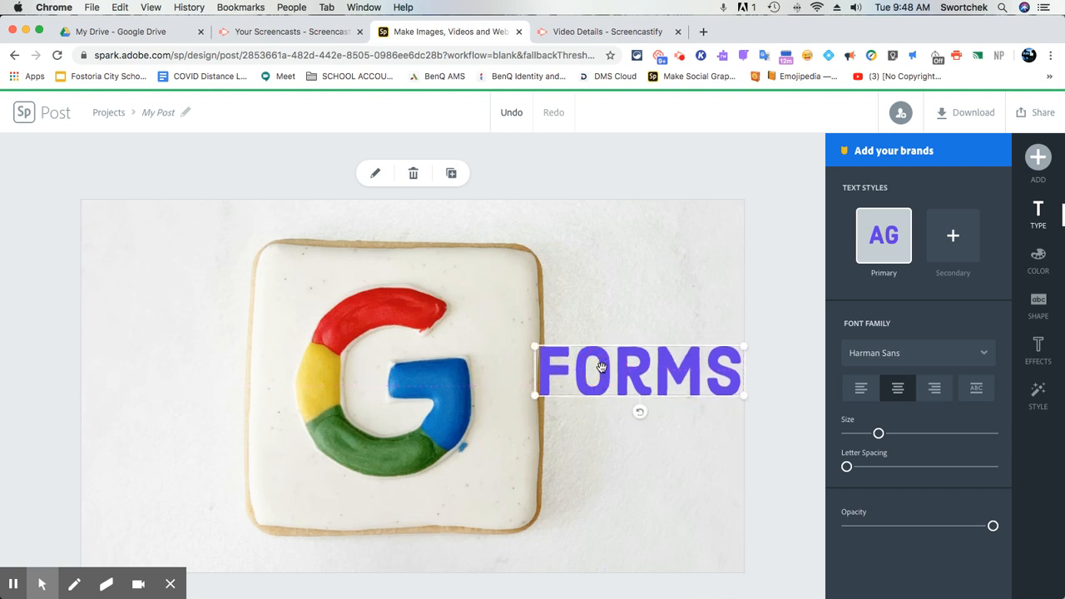
{"action": "left_click_drag", "start_coordinate": [878, 434], "coordinate": [874, 434]}
{"action": "mouse_move", "coordinate": [677, 376]}
{"action": "left_mouse_down"}
{"action": "mouse_move", "coordinate": [689, 382]}
{"action": "mouse_move", "coordinate": [671, 381]}
{"action": "left_mouse_up"}
{"action": "left_click", "coordinate": [674, 317]}
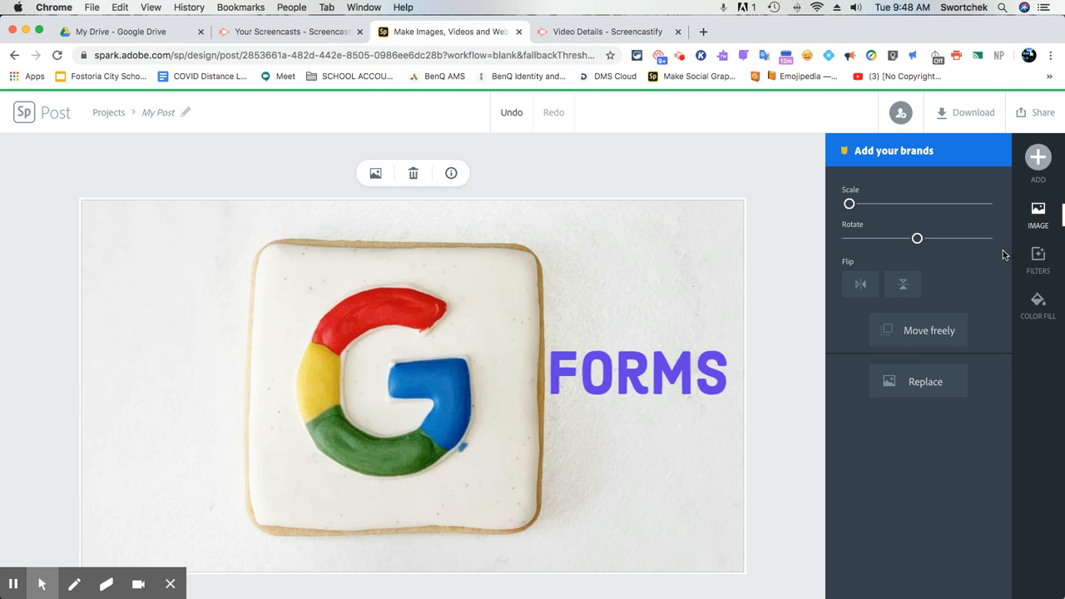
Step: Try preset filters such as Grayscale, Contrast, Colorize, Multiply and Matte on the background photo, and reset the filter to None
{"action": "left_click", "coordinate": [686, 376]}
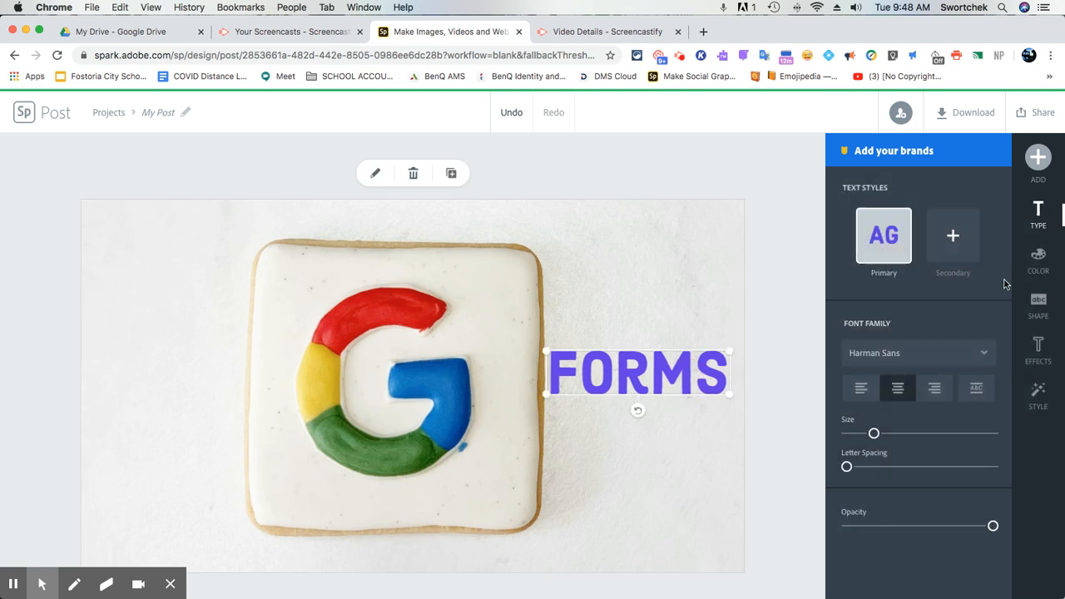
{"action": "left_click", "coordinate": [730, 285]}
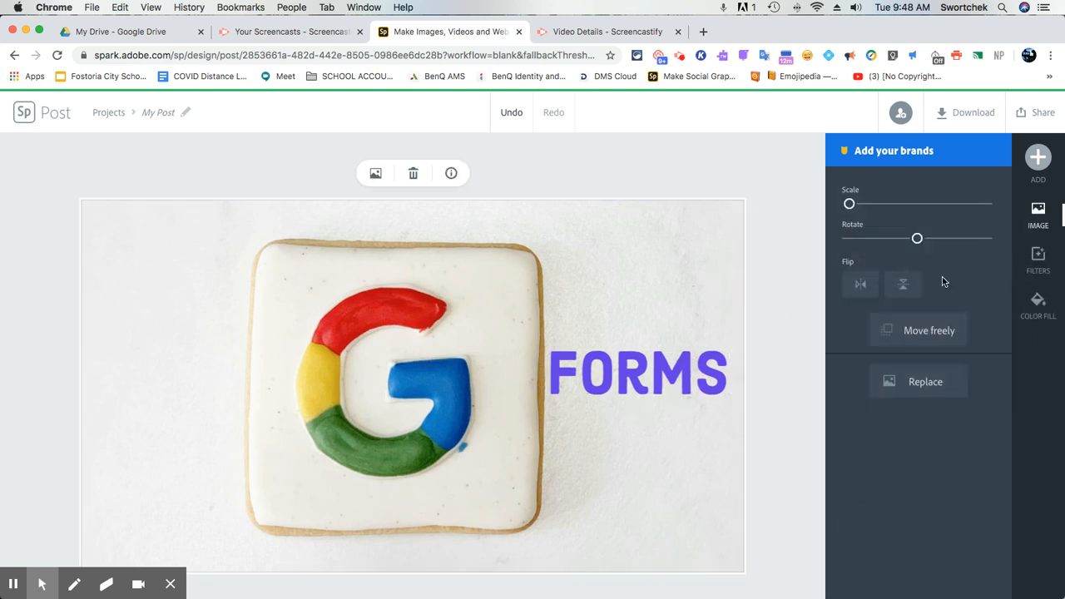
{"action": "left_click", "coordinate": [1032, 263]}
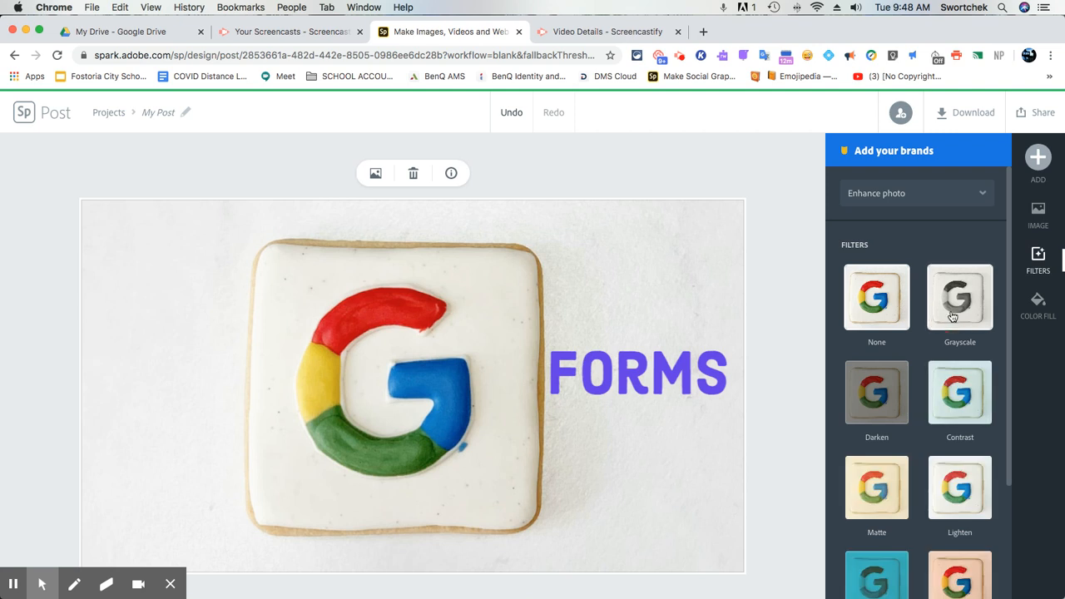
{"action": "left_click", "coordinate": [953, 316]}
{"action": "left_click", "coordinate": [957, 391]}
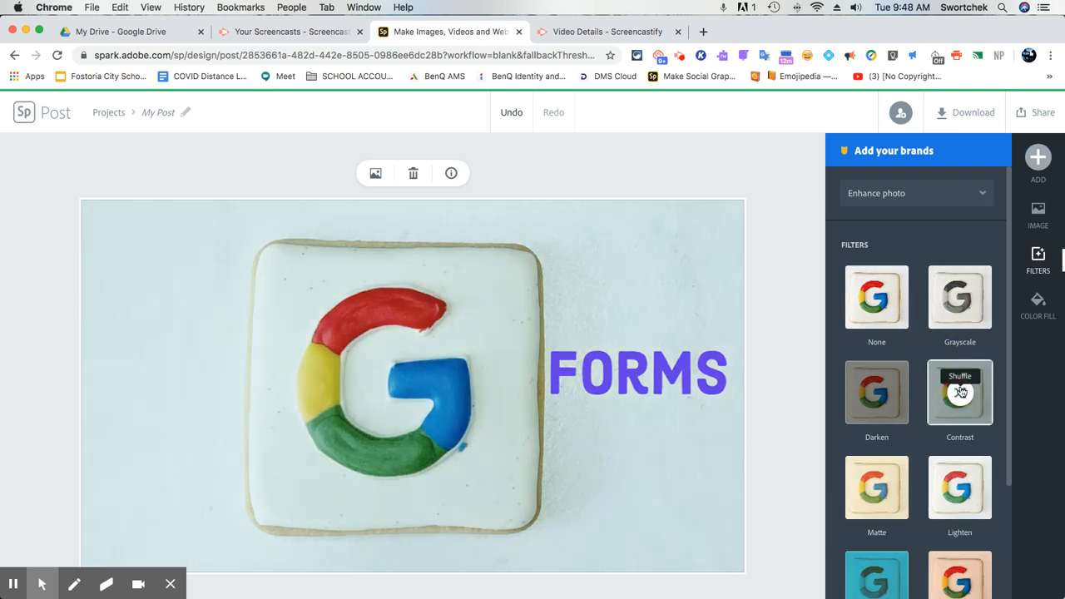
{"action": "left_click", "coordinate": [961, 476]}
{"action": "left_click", "coordinate": [886, 409]}
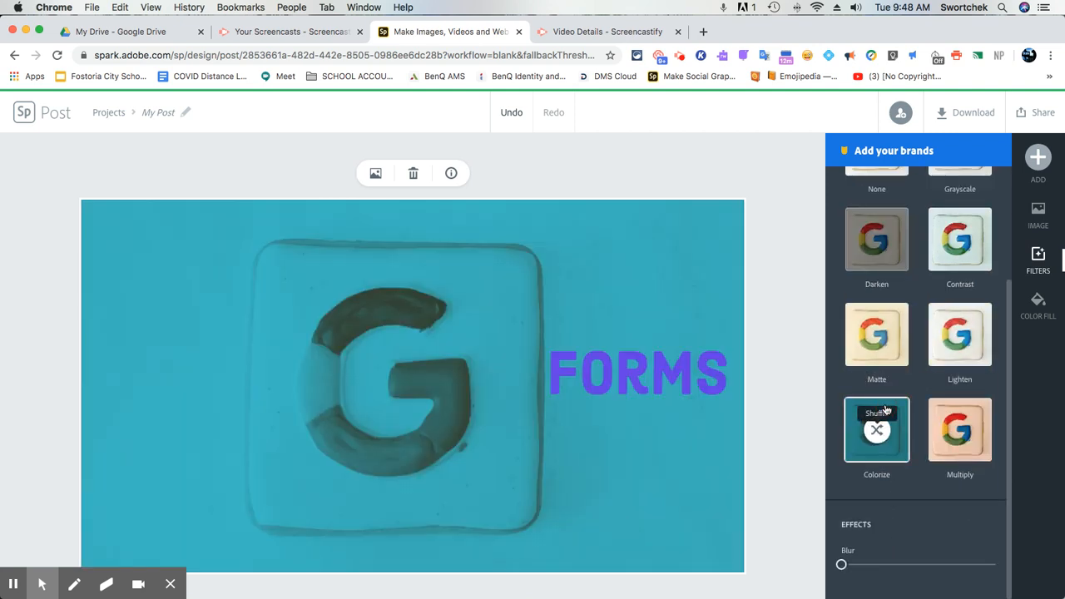
{"action": "left_click", "coordinate": [954, 439]}
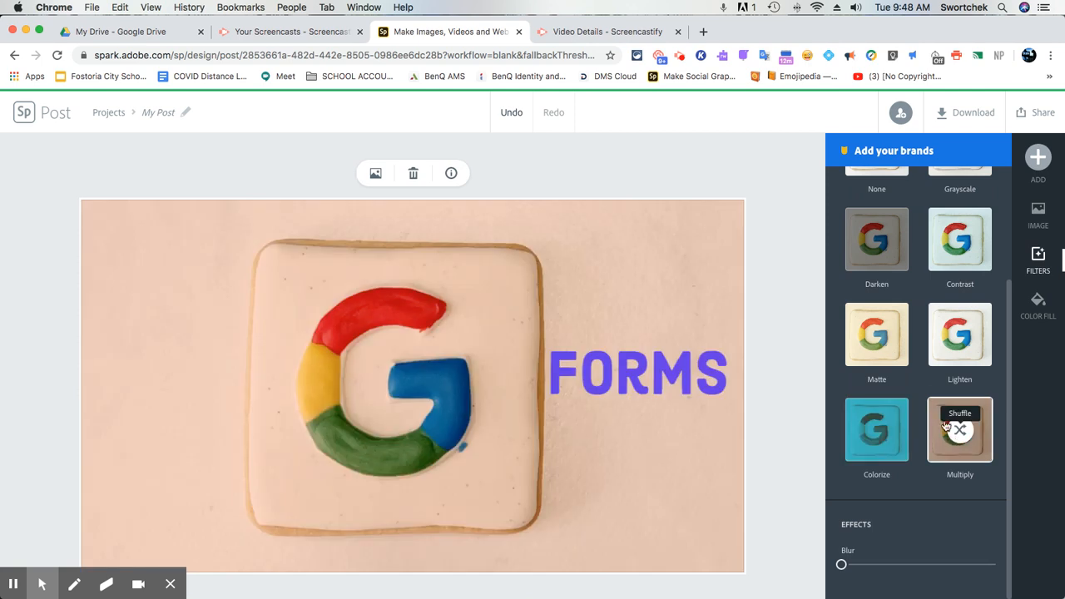
{"action": "left_click", "coordinate": [903, 354]}
{"action": "left_click", "coordinate": [898, 249]}
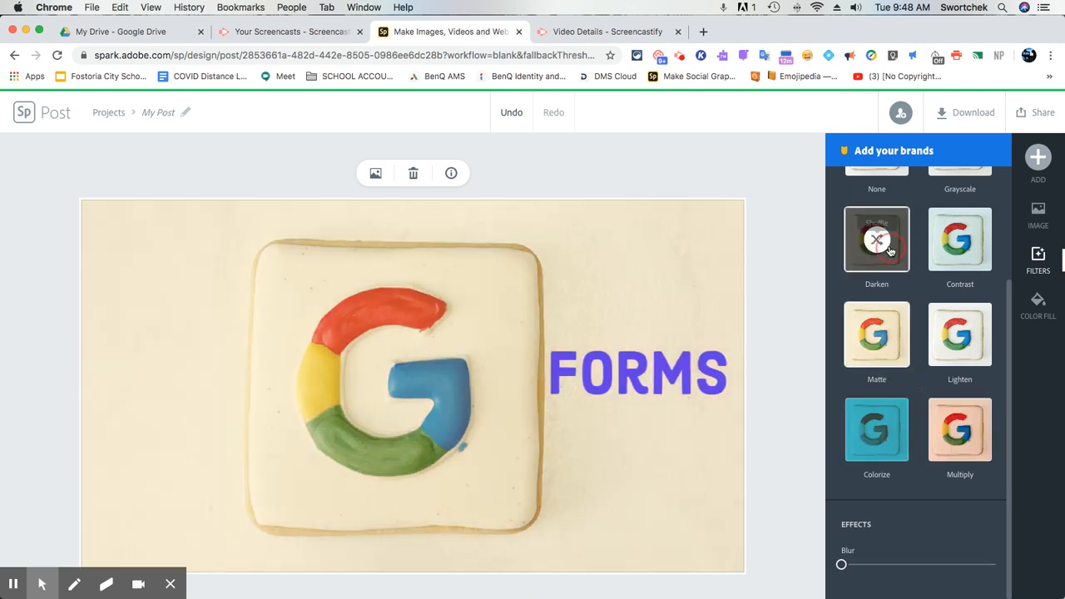
{"action": "scroll", "coordinate": [897, 262], "scroll_direction": "up", "scroll_amount": 2}
{"action": "left_click", "coordinate": [896, 268]}
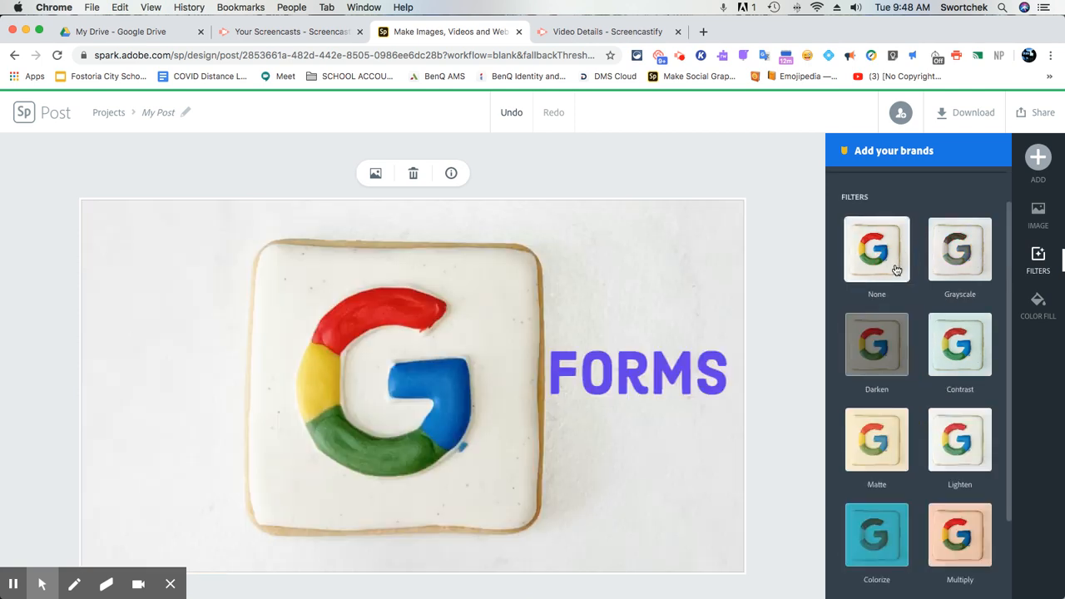
Step: Compare the Grayscale filter on the background photo and apply the Contrast filter instead
{"action": "left_click", "coordinate": [954, 250]}
{"action": "left_click", "coordinate": [959, 343]}
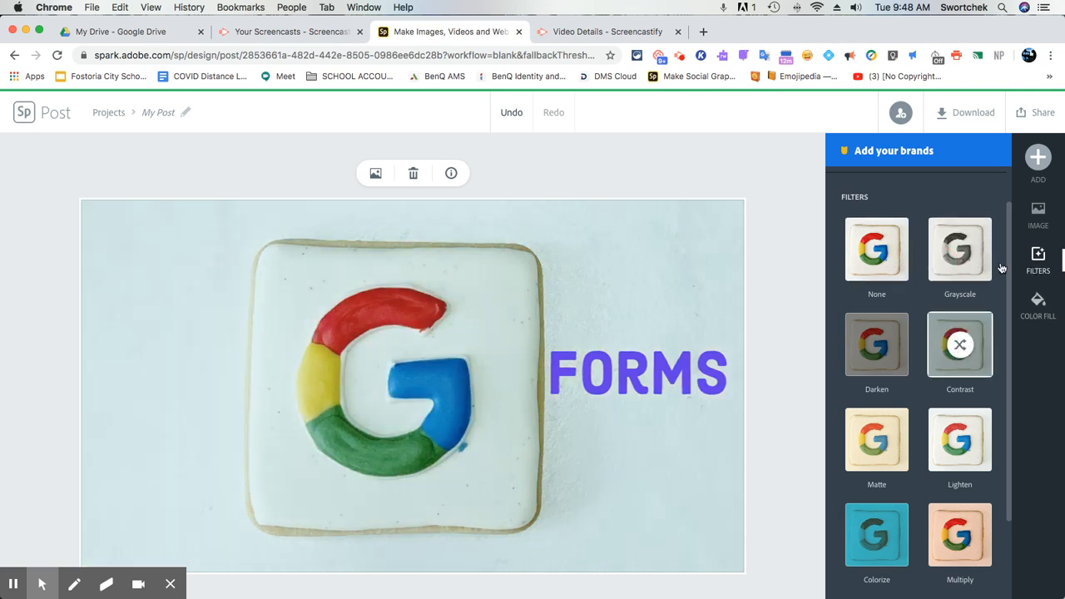
{"action": "left_click", "coordinate": [605, 360]}
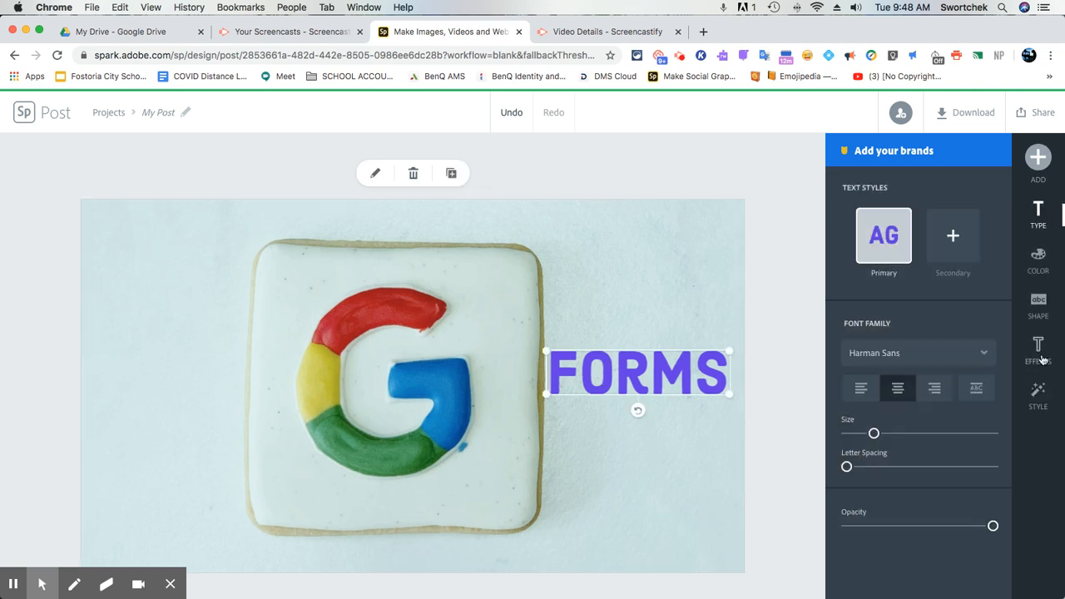
{"action": "left_click", "coordinate": [698, 317]}
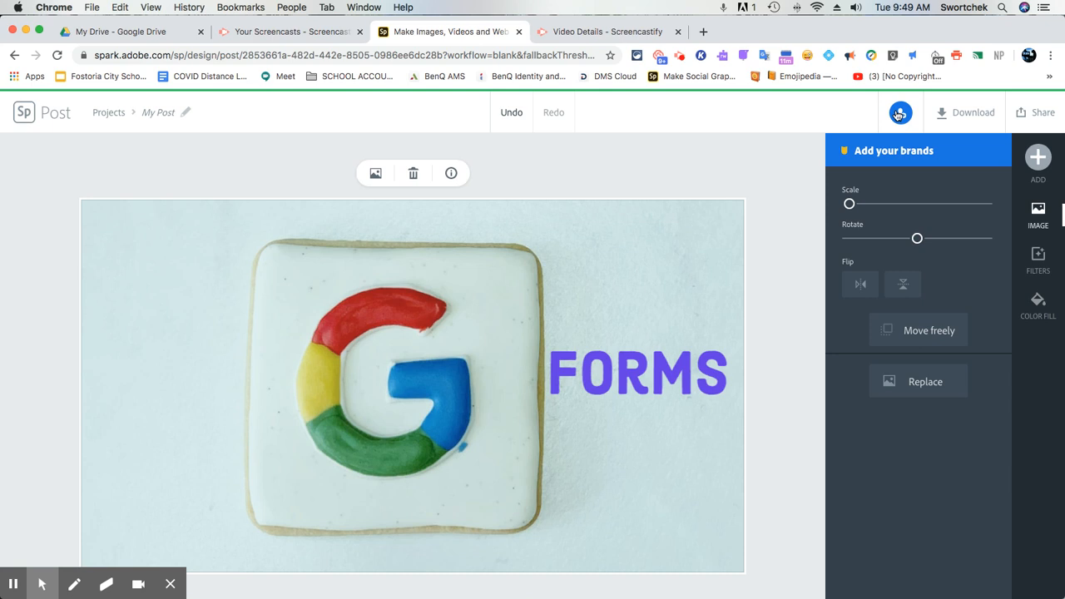
Step: Download the finished thumbnail as a JPG file
{"action": "left_click", "coordinate": [942, 121]}
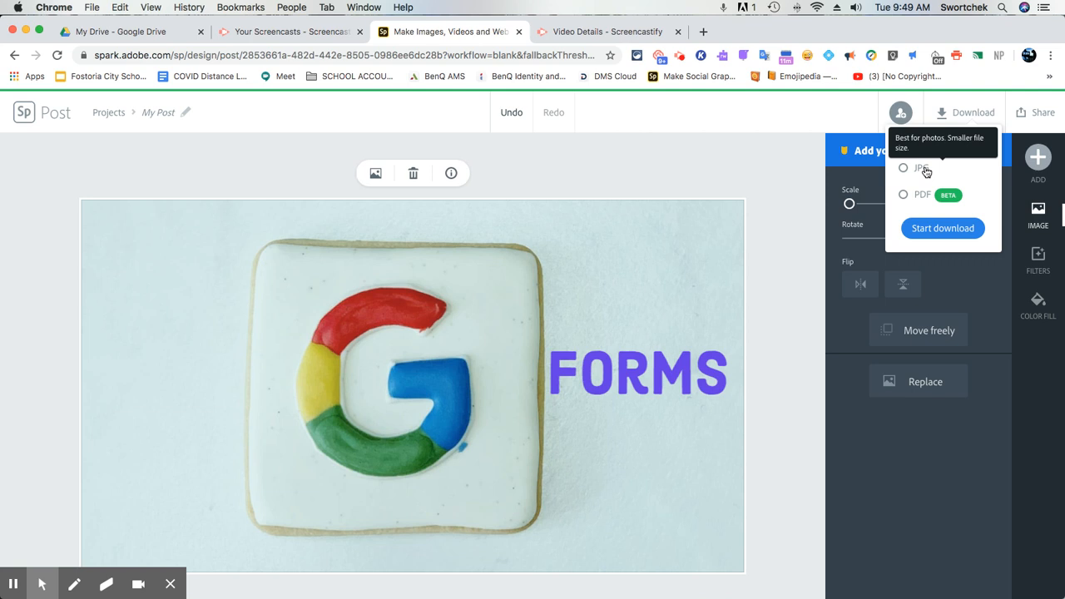
{"action": "left_click", "coordinate": [924, 170]}
{"action": "left_click", "coordinate": [937, 228]}
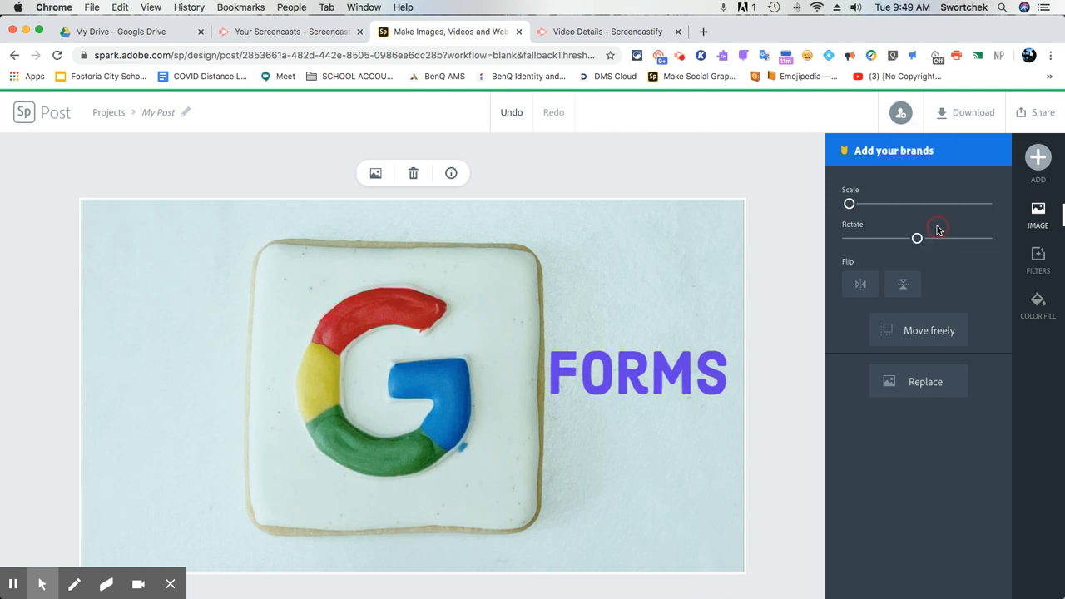